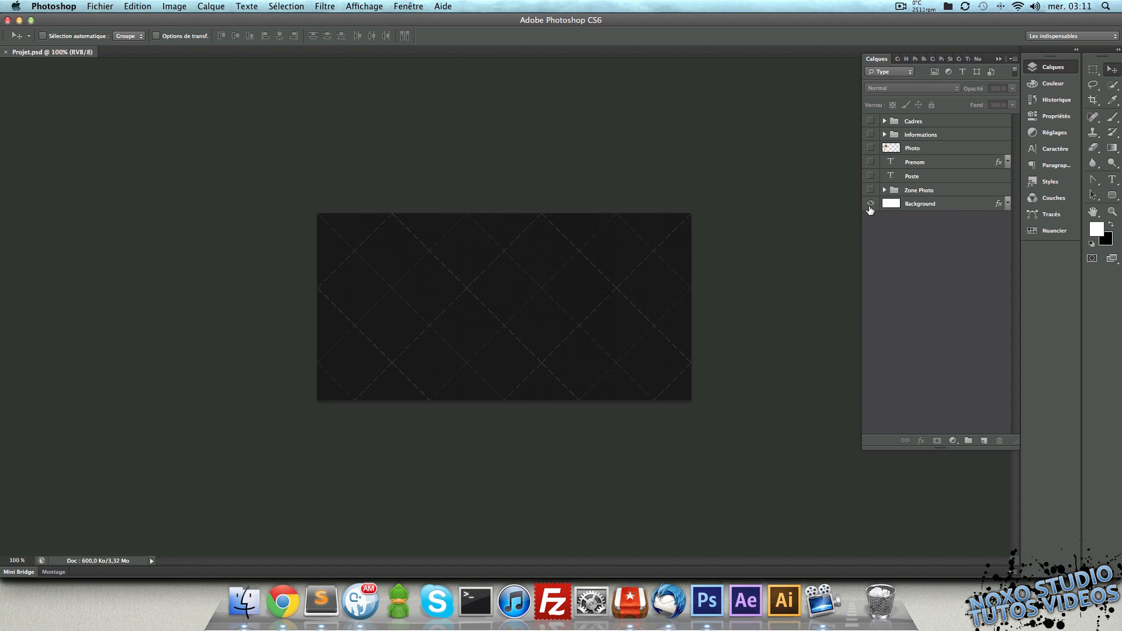
- Show all the hidden layers of the badge design and select the Poste text layer
left_click(871, 205, "alt")
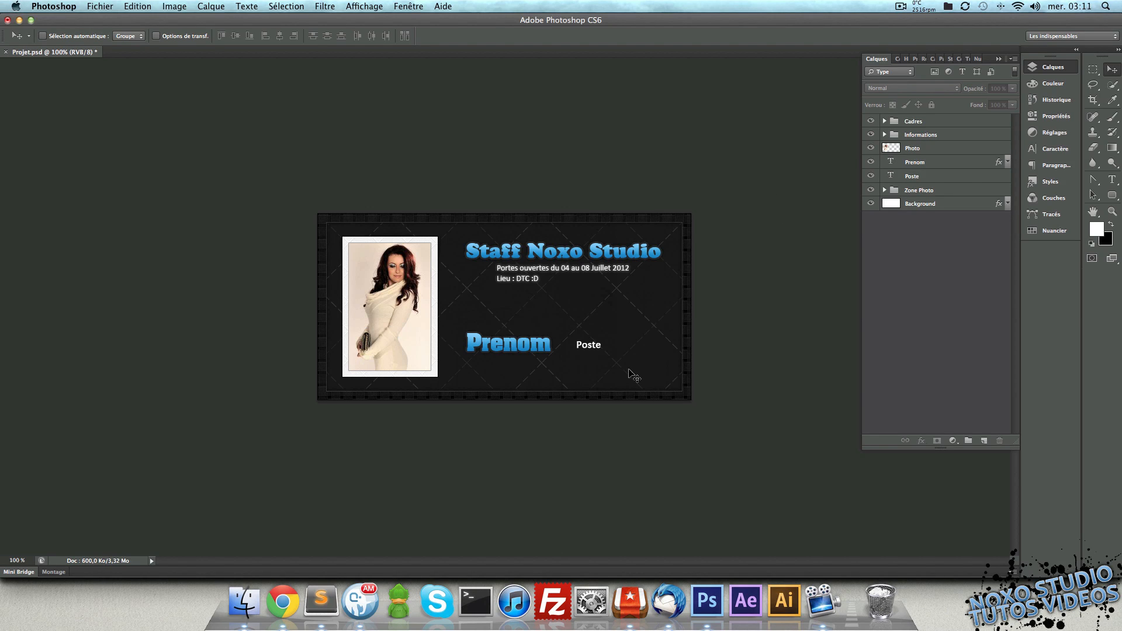
left_click(760, 320)
left_click(650, 205)
left_click(926, 176)
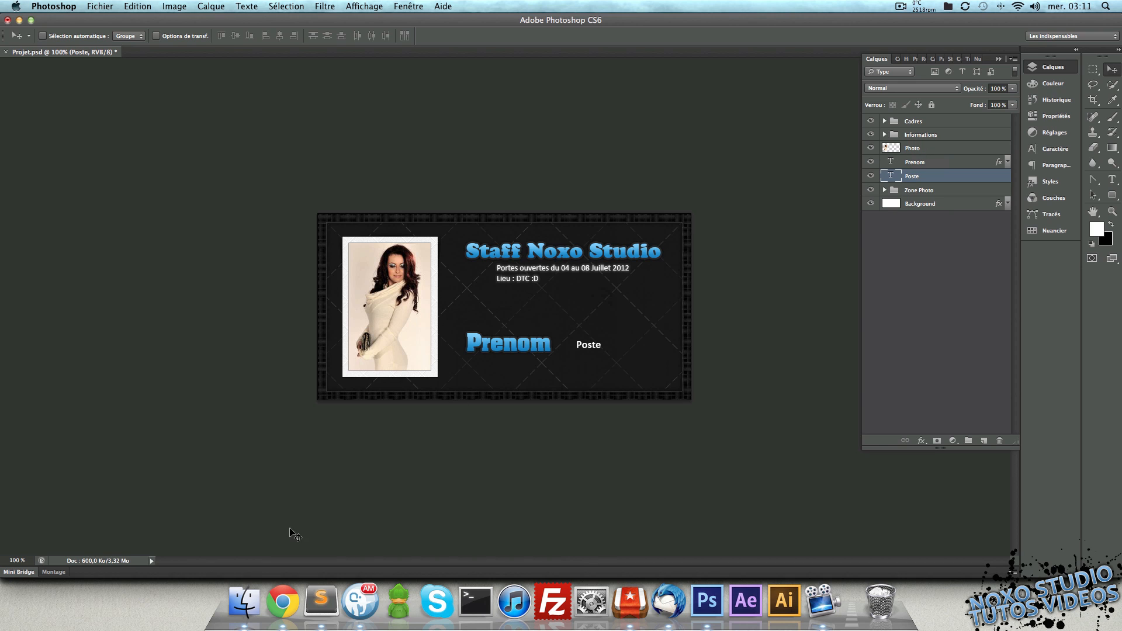
- Preview Projet.psd in Finder's Variables dans photoshop folder, and save the project in Photoshop with its layers shown
left_click(257, 593)
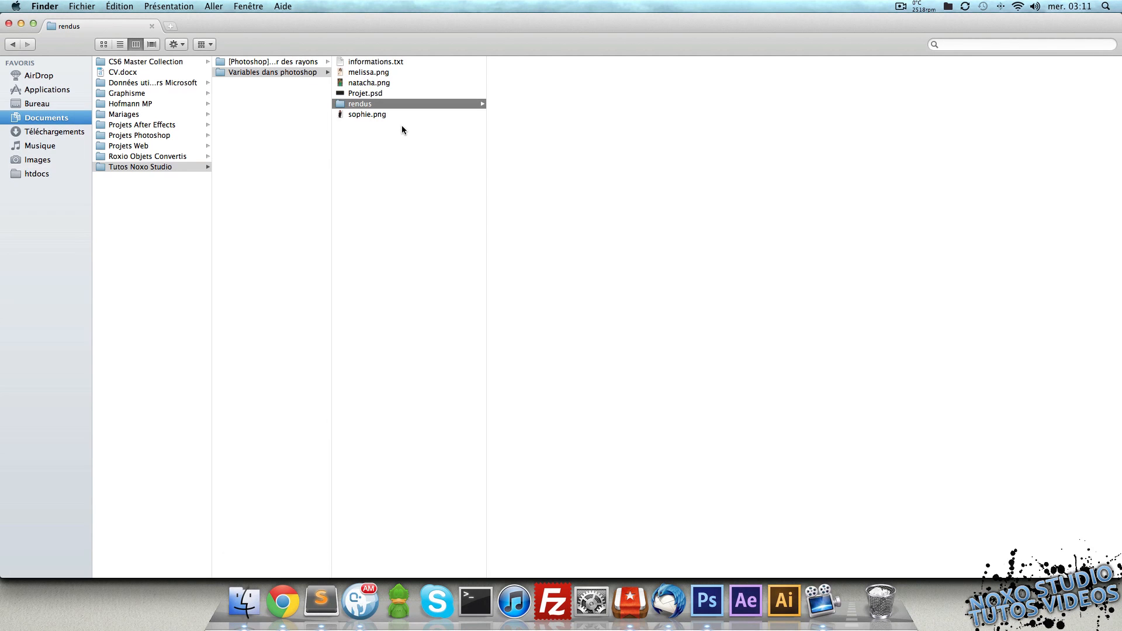
key("Left")
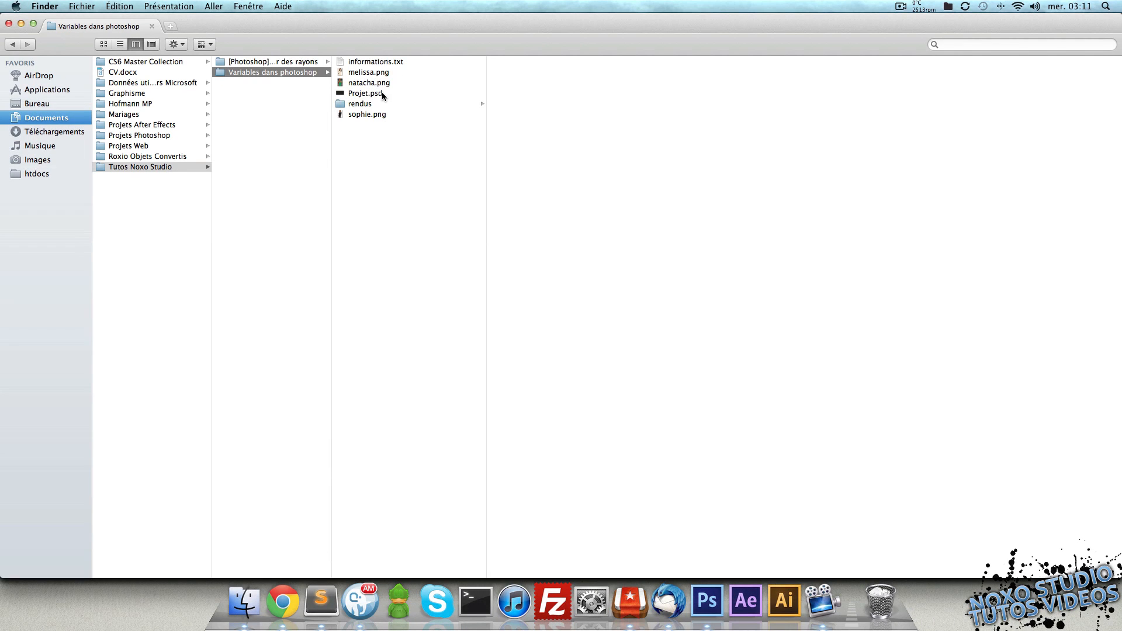
left_click(384, 95)
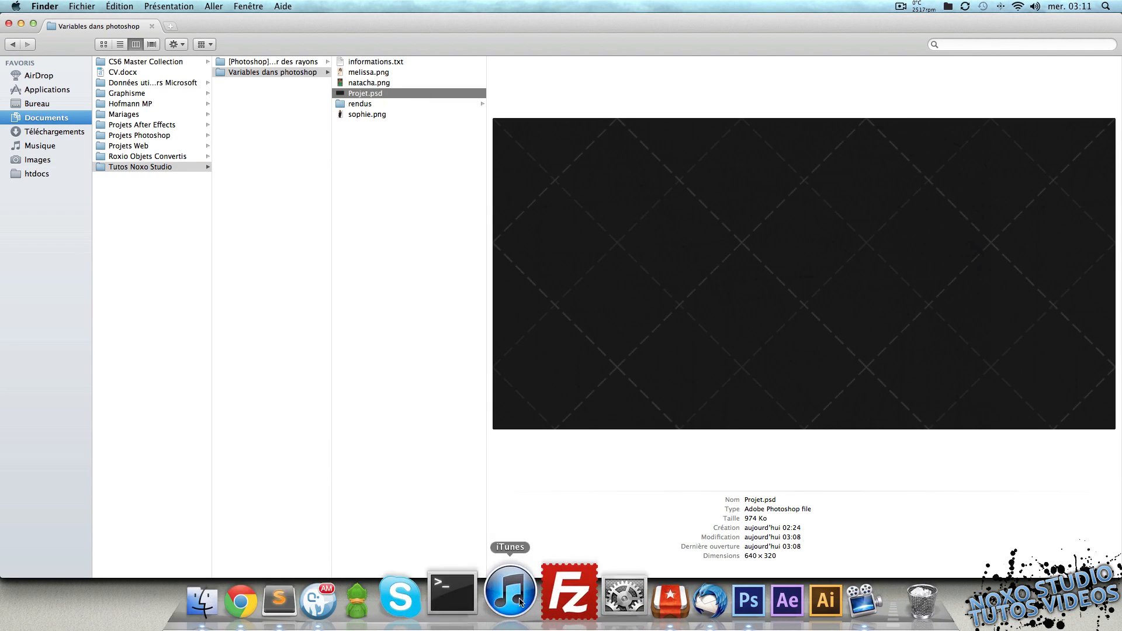
left_click(702, 600)
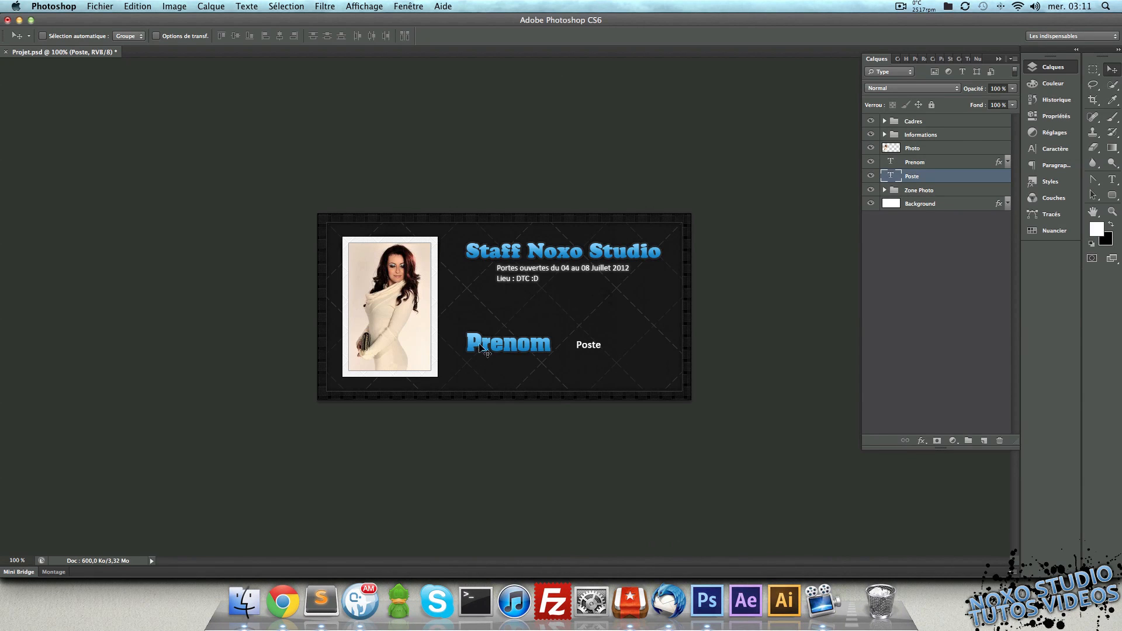
left_click(244, 601)
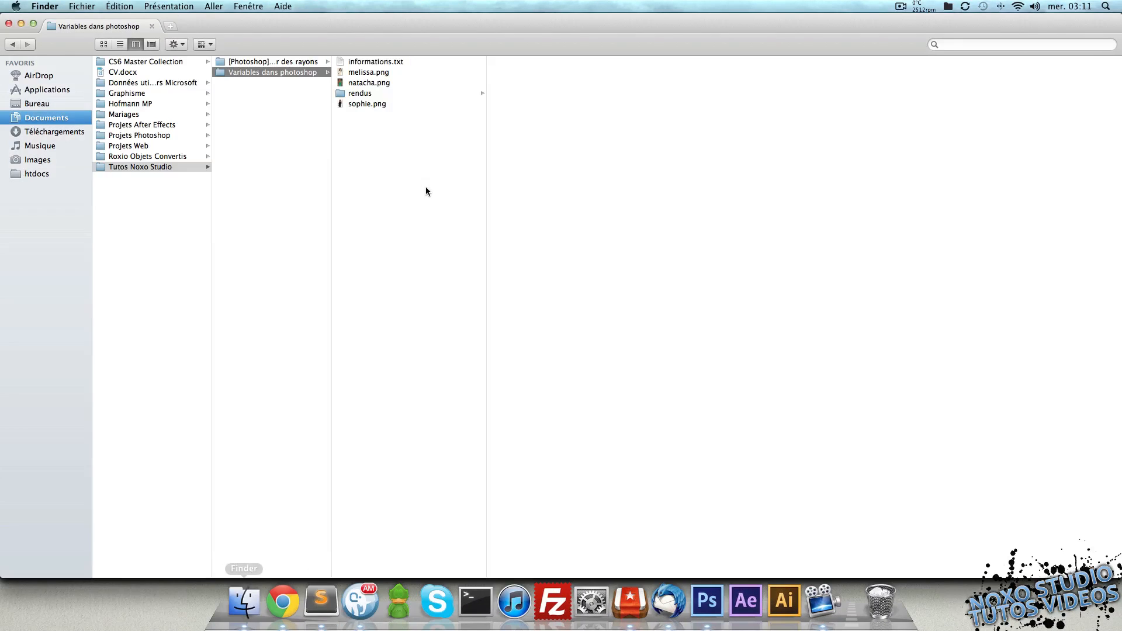
- Preview the staff photos natacha.png, melissa.png and sophie.png and the informations.txt file in the project folder
left_click(387, 84)
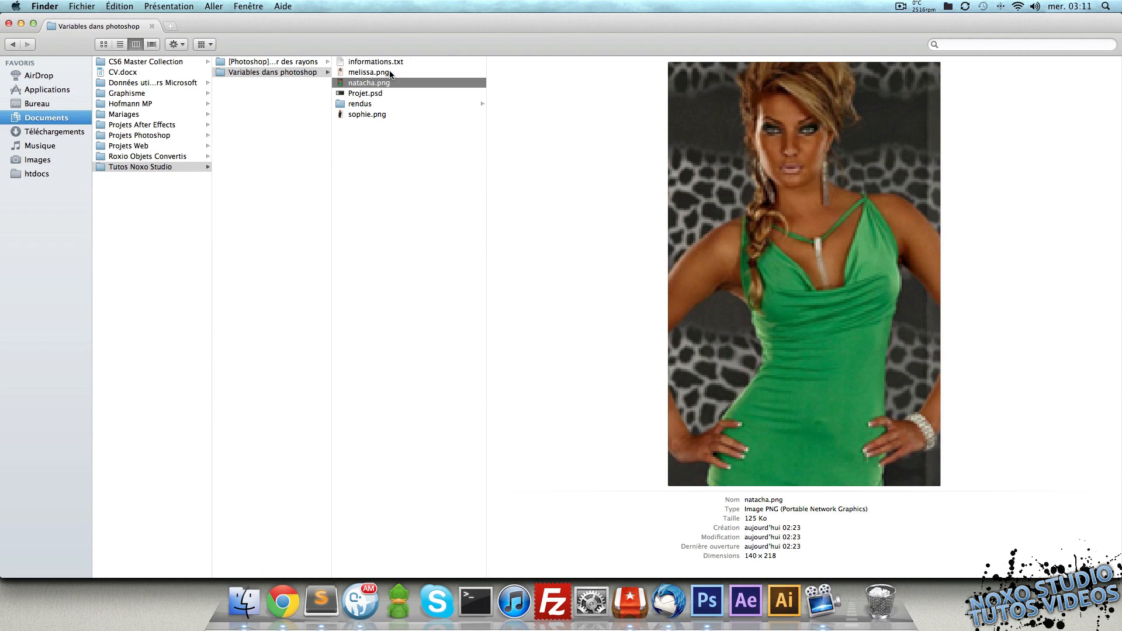
key("Up")
left_click(384, 116)
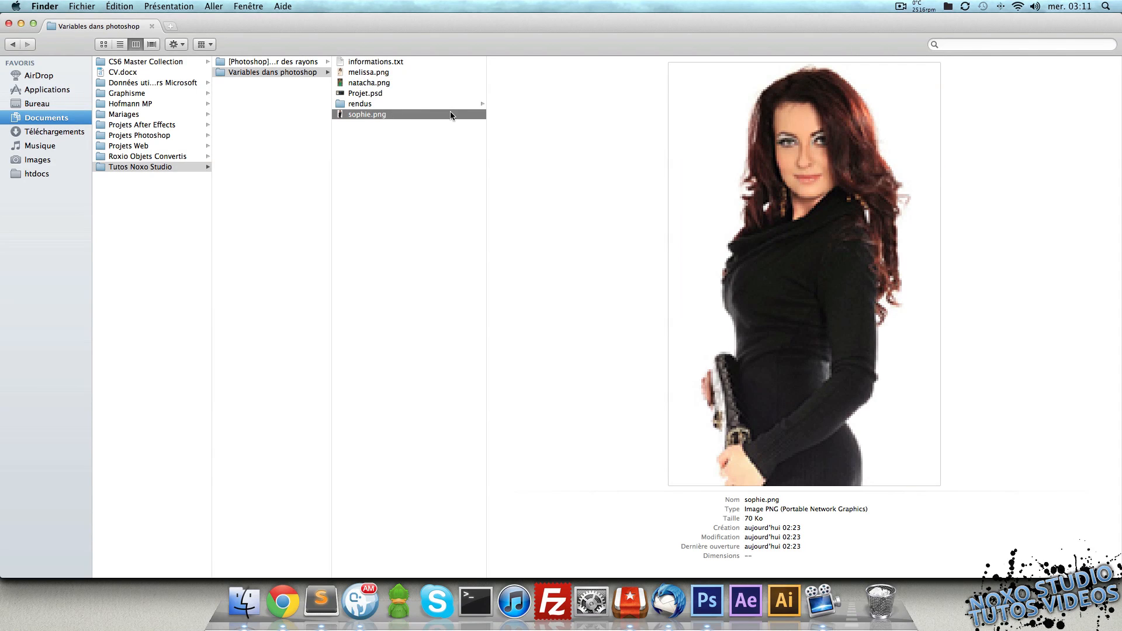
left_click(395, 76)
left_click(397, 82)
left_click(379, 115)
left_click(395, 74)
left_click(394, 82)
left_click(402, 114)
left_click(390, 74)
left_click(393, 82)
left_click(395, 113)
left_click(397, 73)
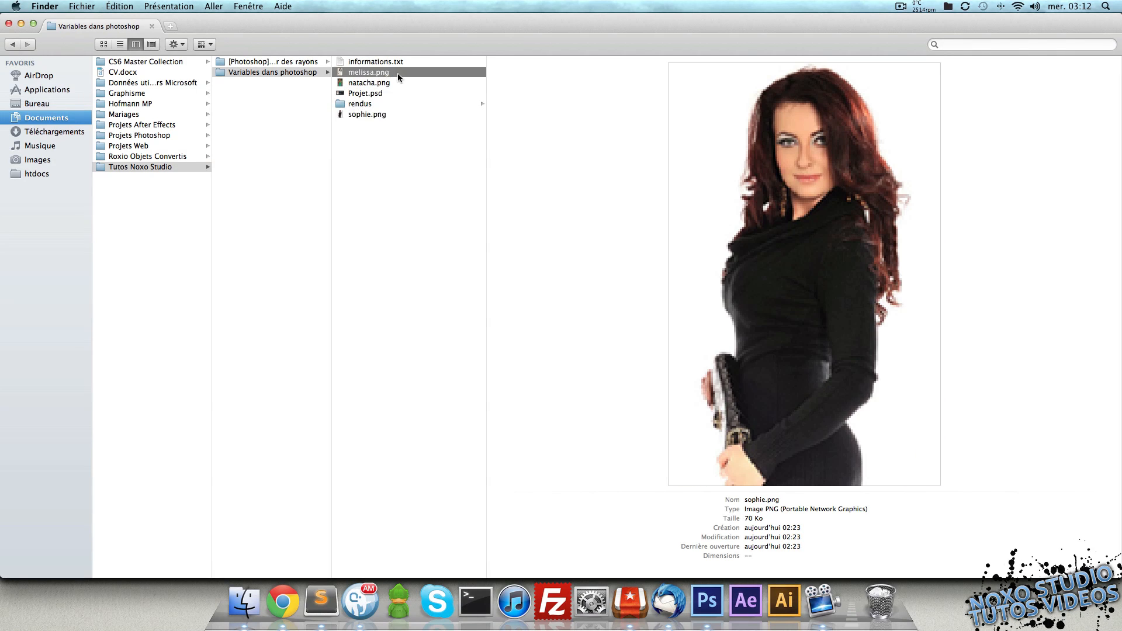
left_click(397, 83)
left_click(408, 62)
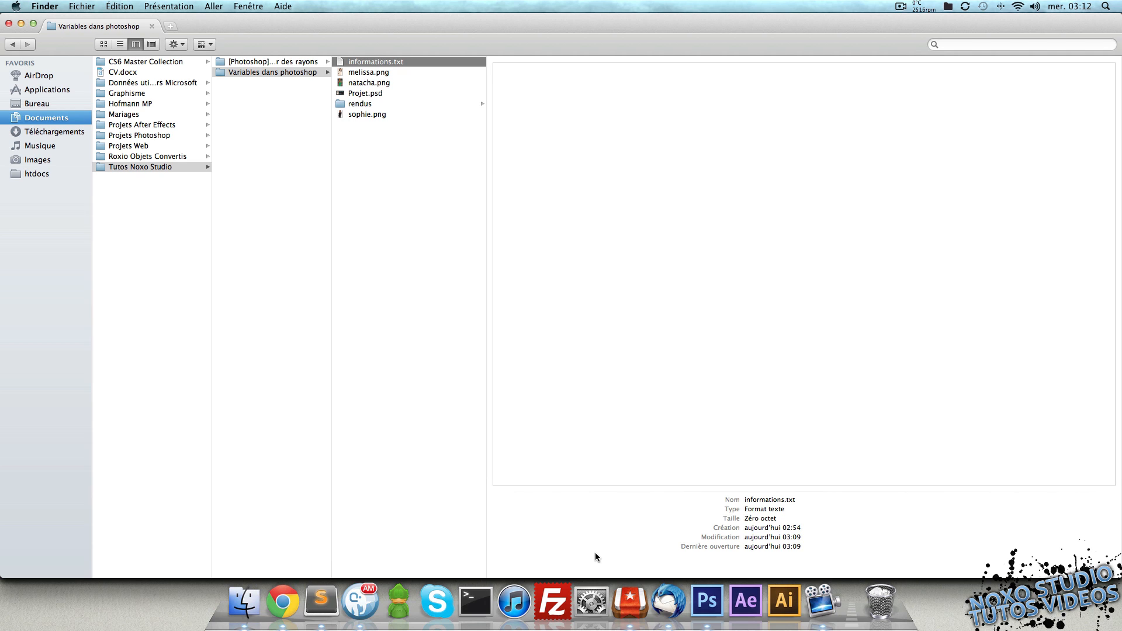
- Switch to Photoshop and select the Photo layer, leaving the Prenom and Poste layer names as they are
left_click(707, 601)
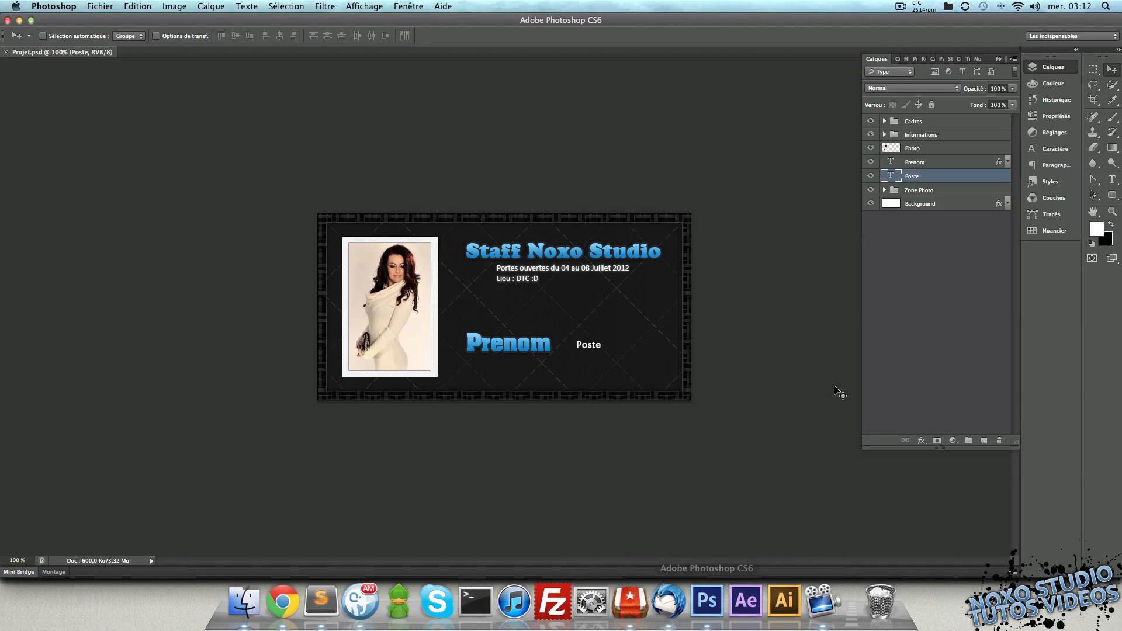
left_click(947, 152)
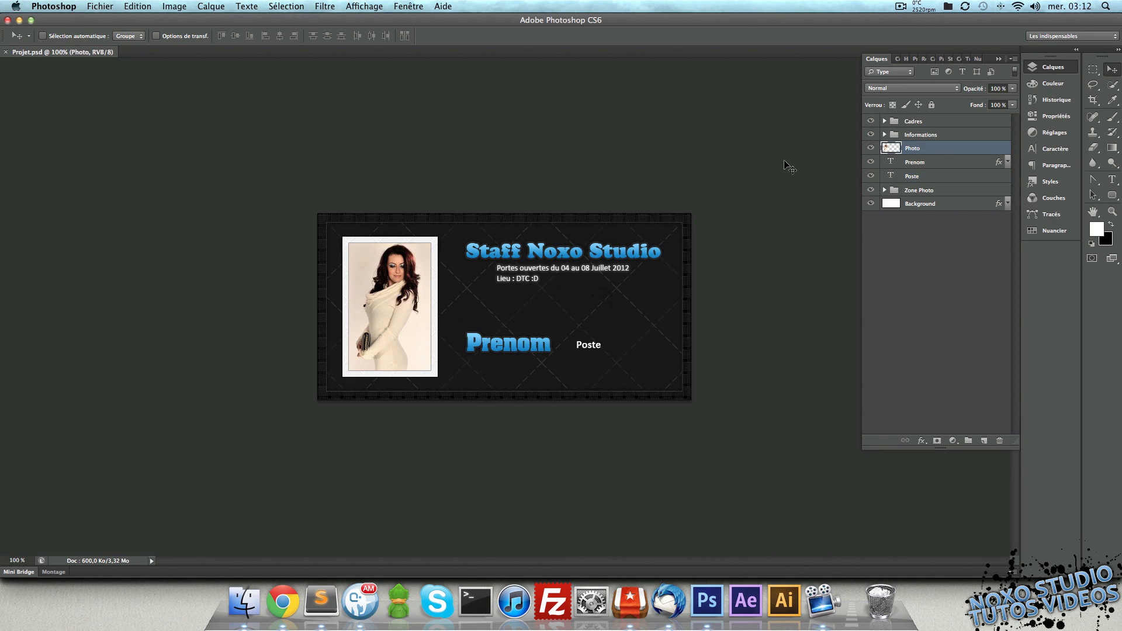
double_click(917, 162)
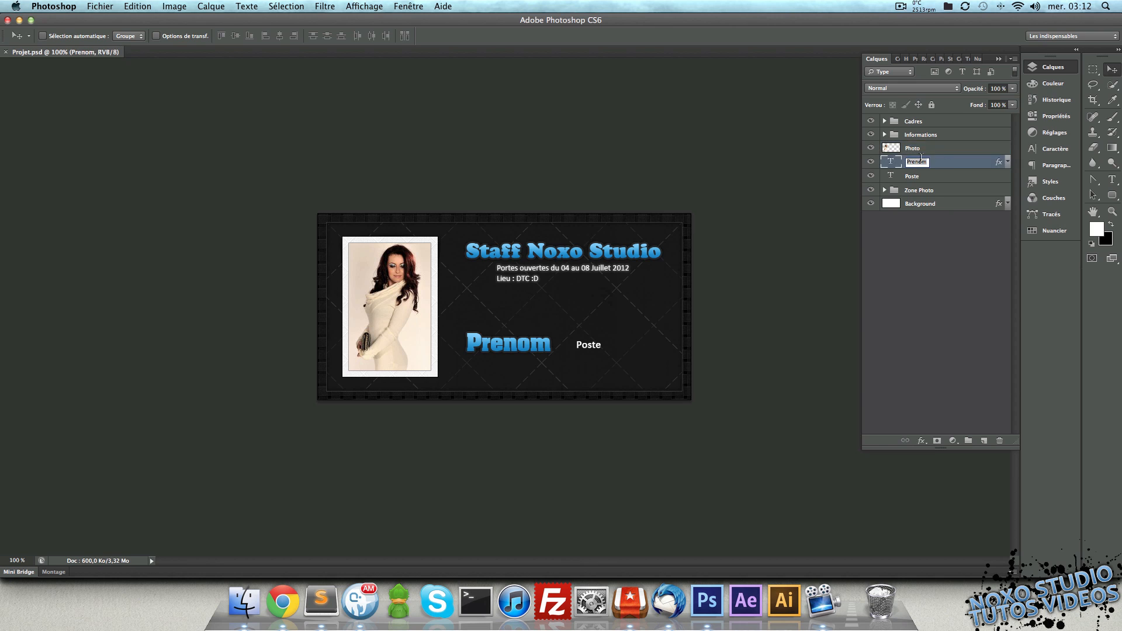
left_click(918, 150)
left_click(931, 175)
left_click(922, 147)
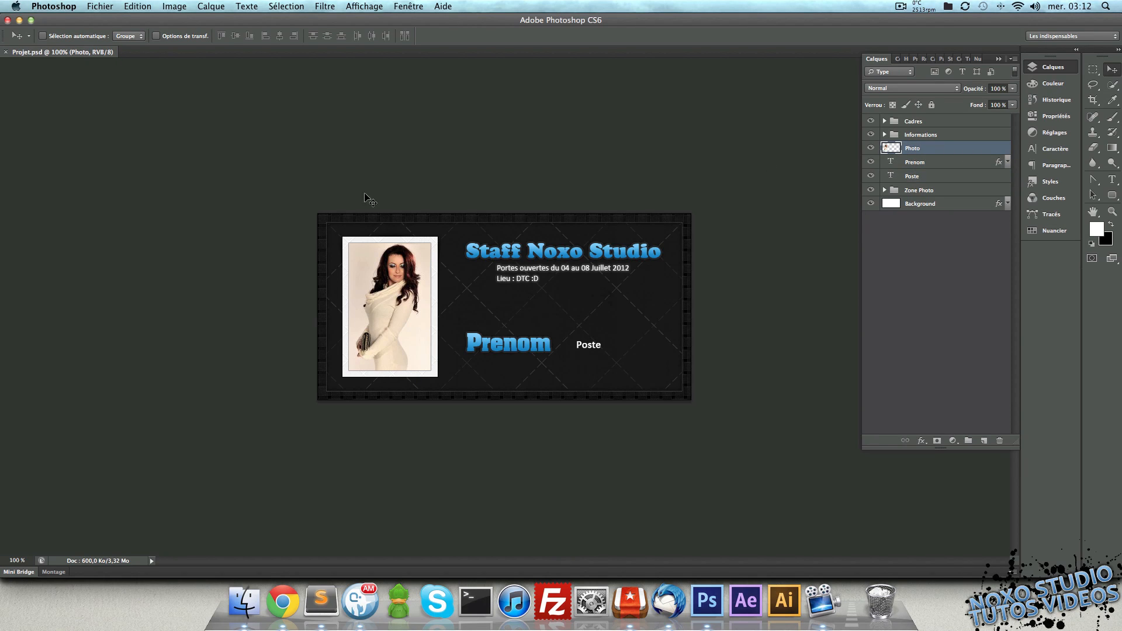
- Define a pixel replacement variable named photo for the Photo layer
left_click(182, 9)
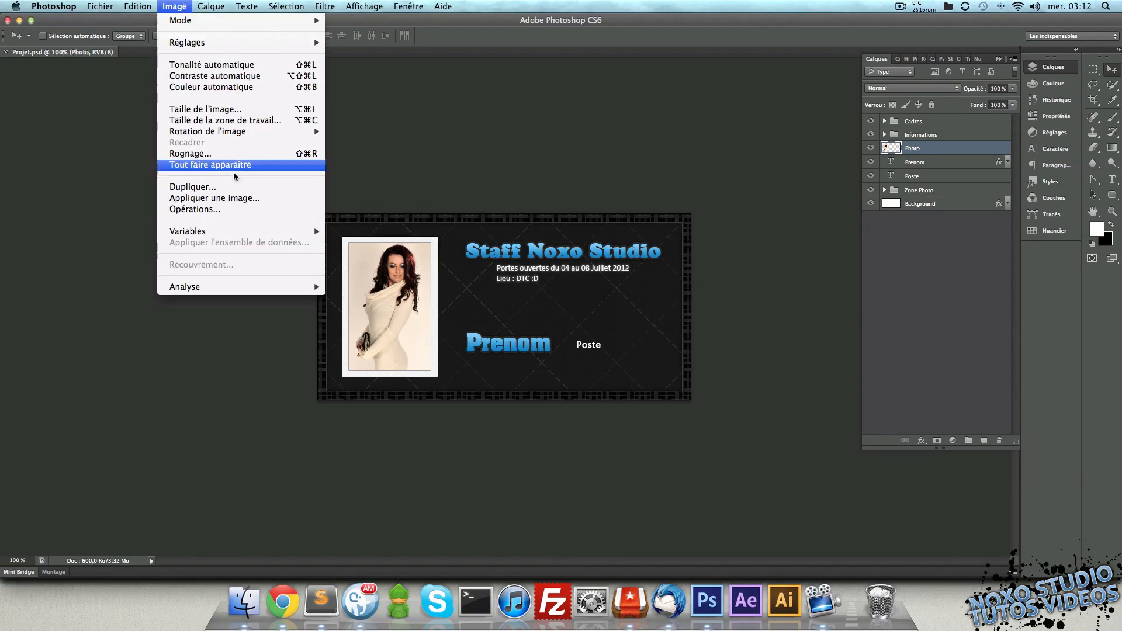
mouse_move(234, 233)
left_click(344, 235)
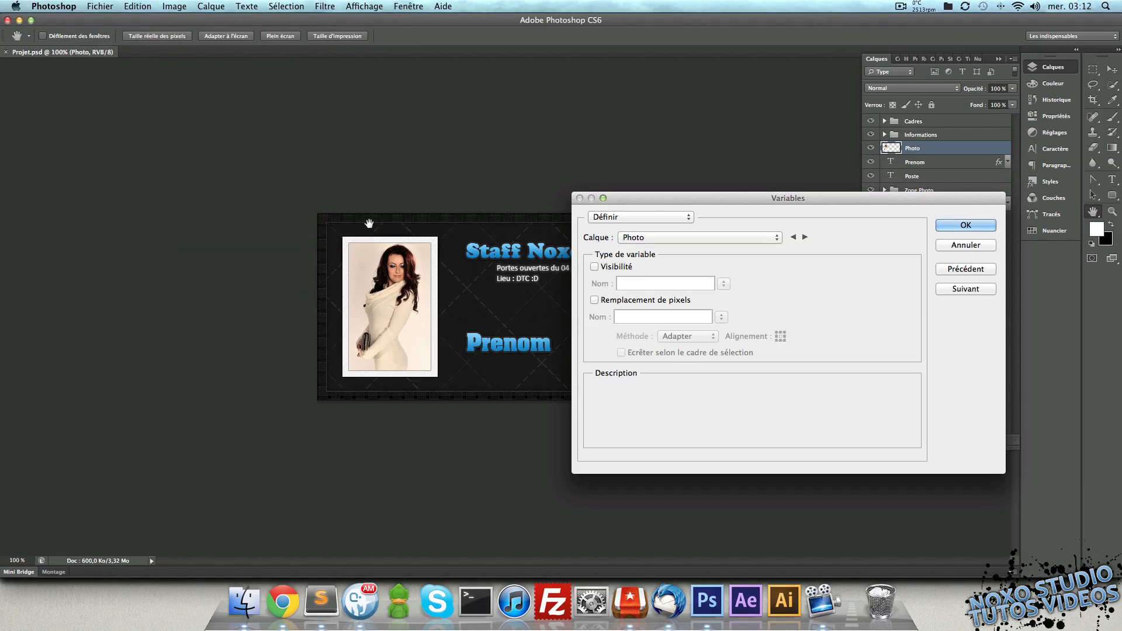
left_click(619, 217)
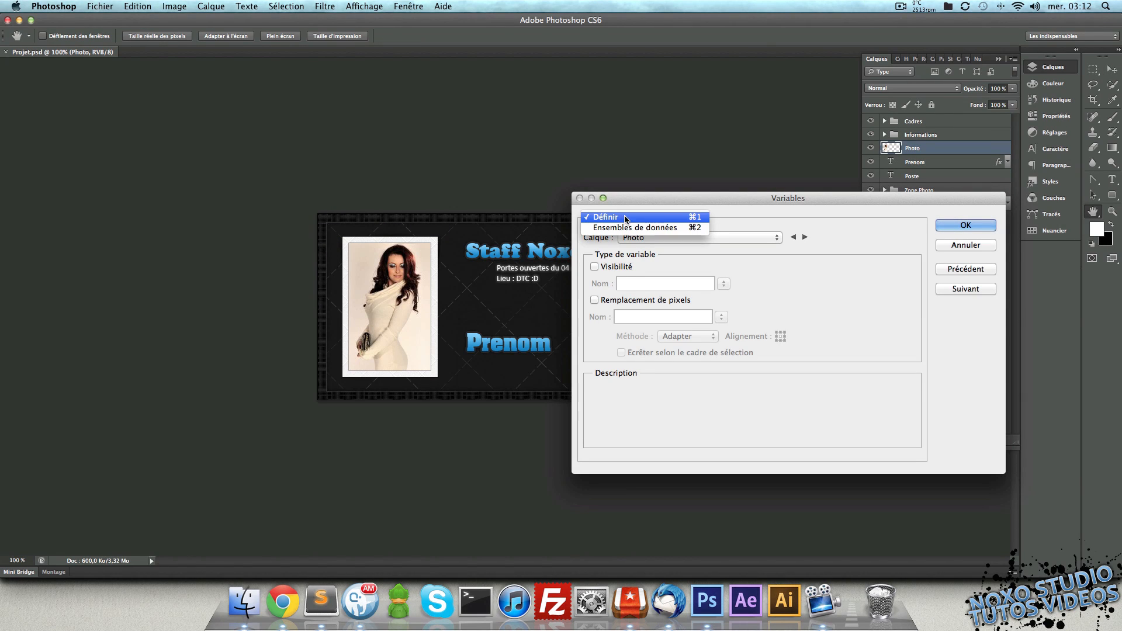
left_click(626, 218)
left_click(671, 237)
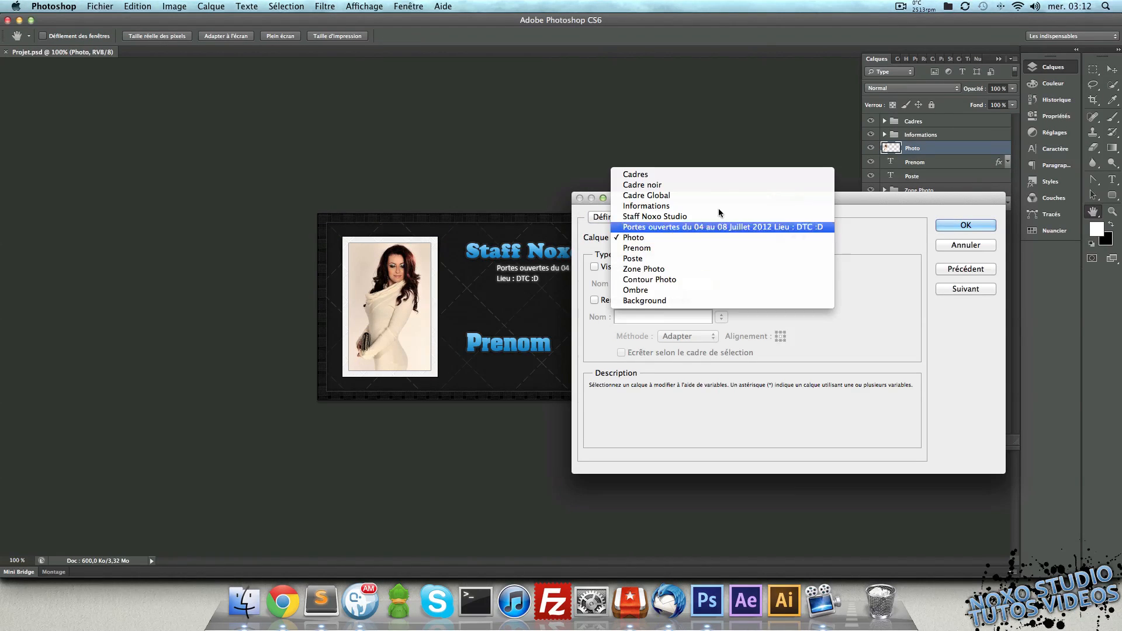
left_click(711, 236)
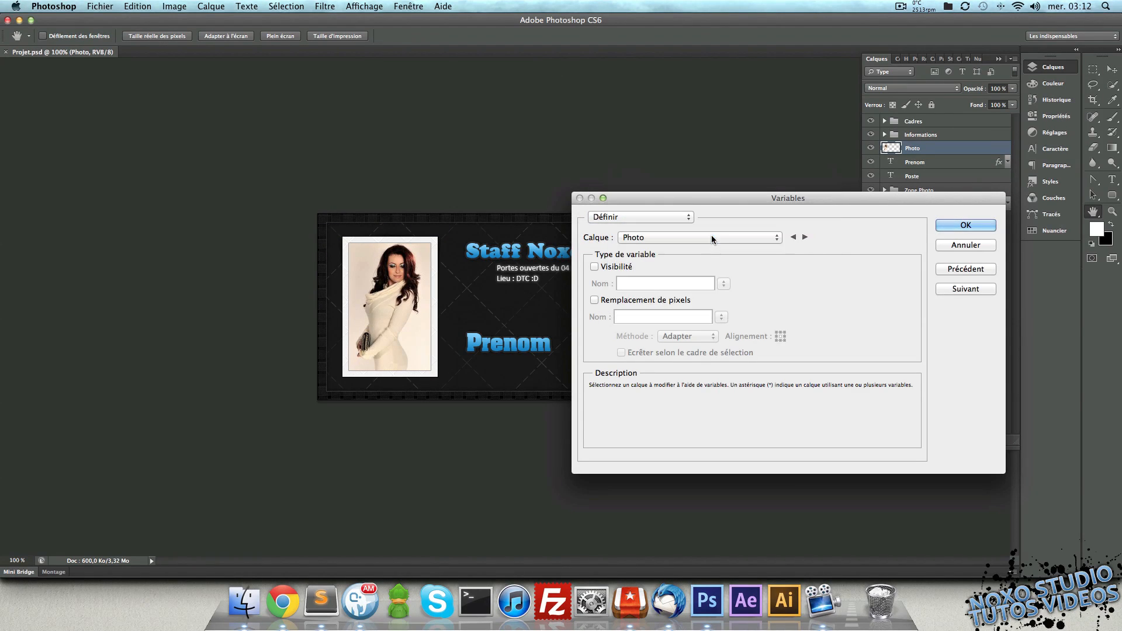
left_click(667, 300)
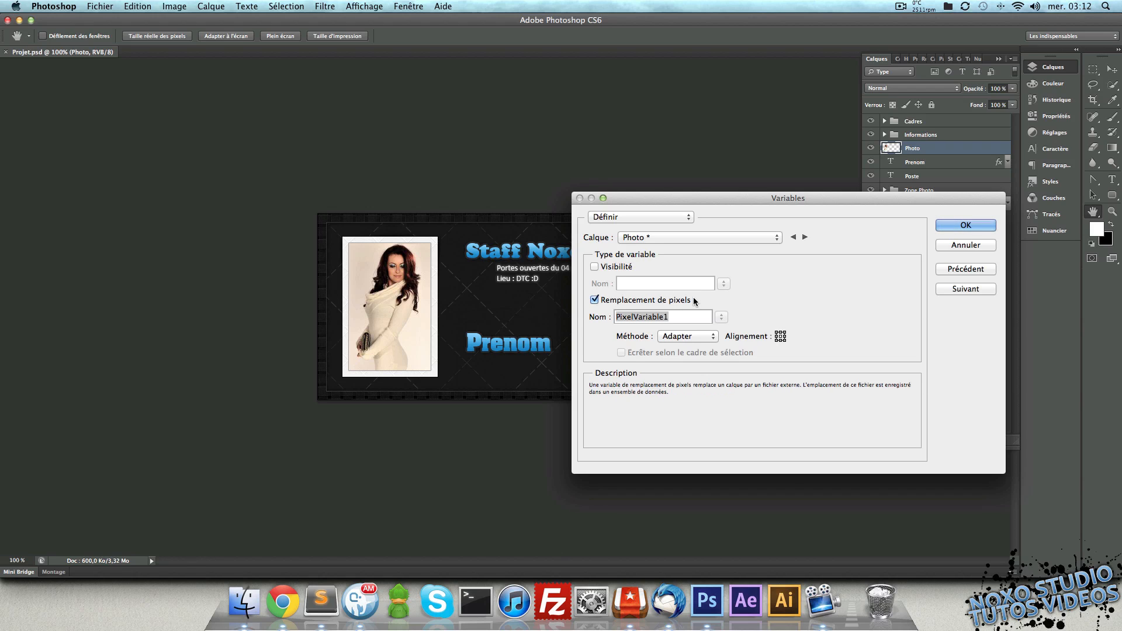
type("photo")
- Define a text replacement variable named prenom for the Prenom layer
left_click(681, 237)
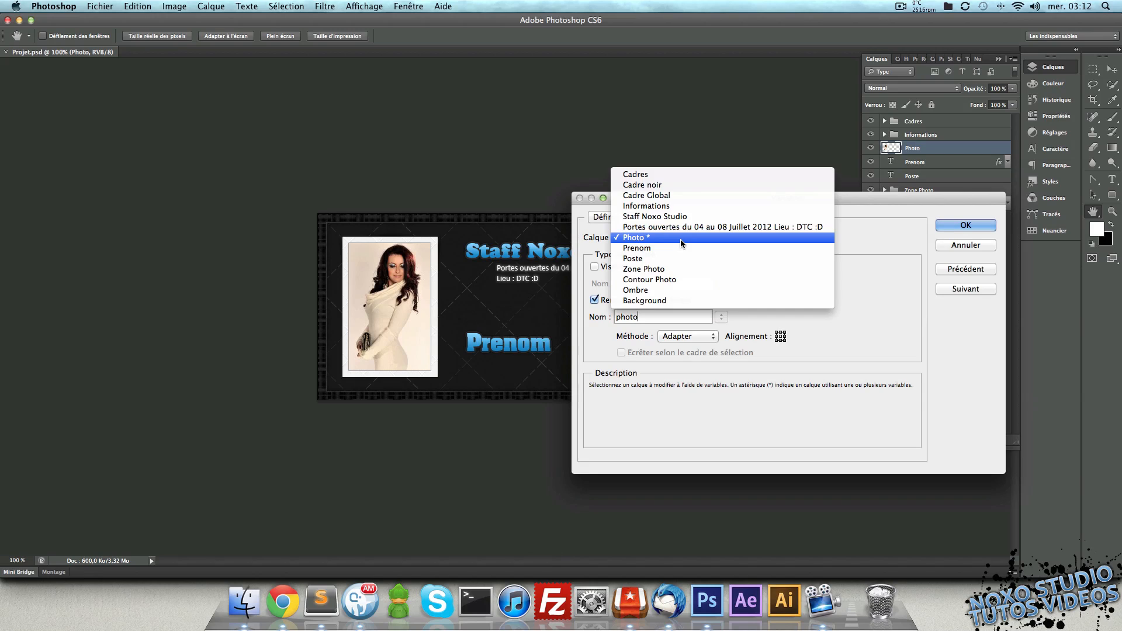
left_click(678, 248)
left_click(649, 300)
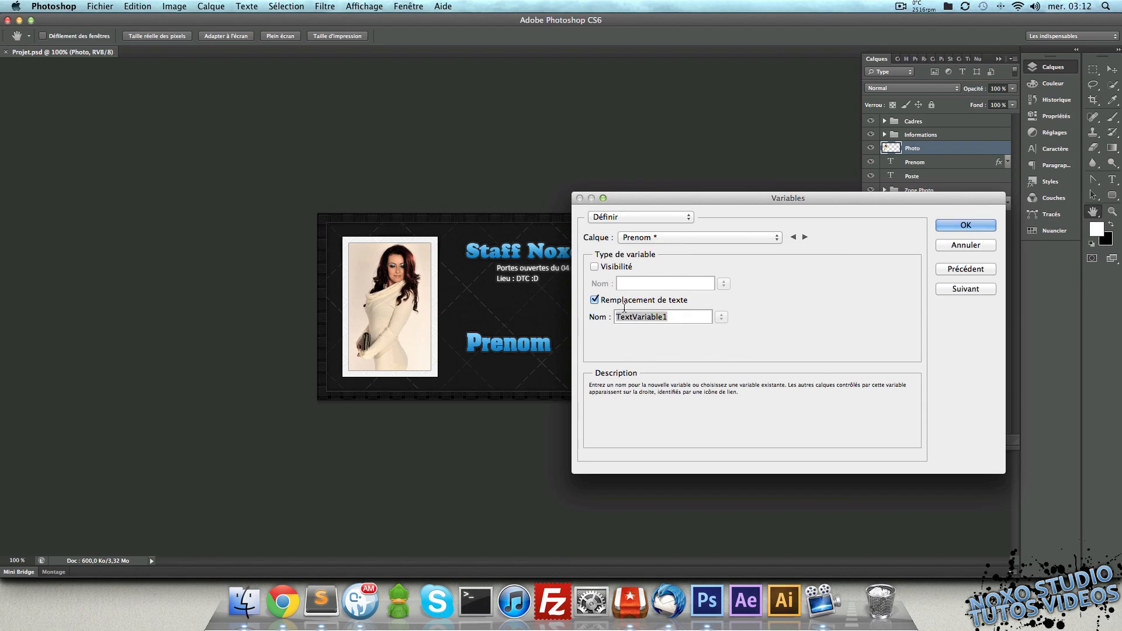
type("prenom")
- Define a text replacement variable named poste for the Poste layer, and save the project with the variables applied
left_click(682, 237)
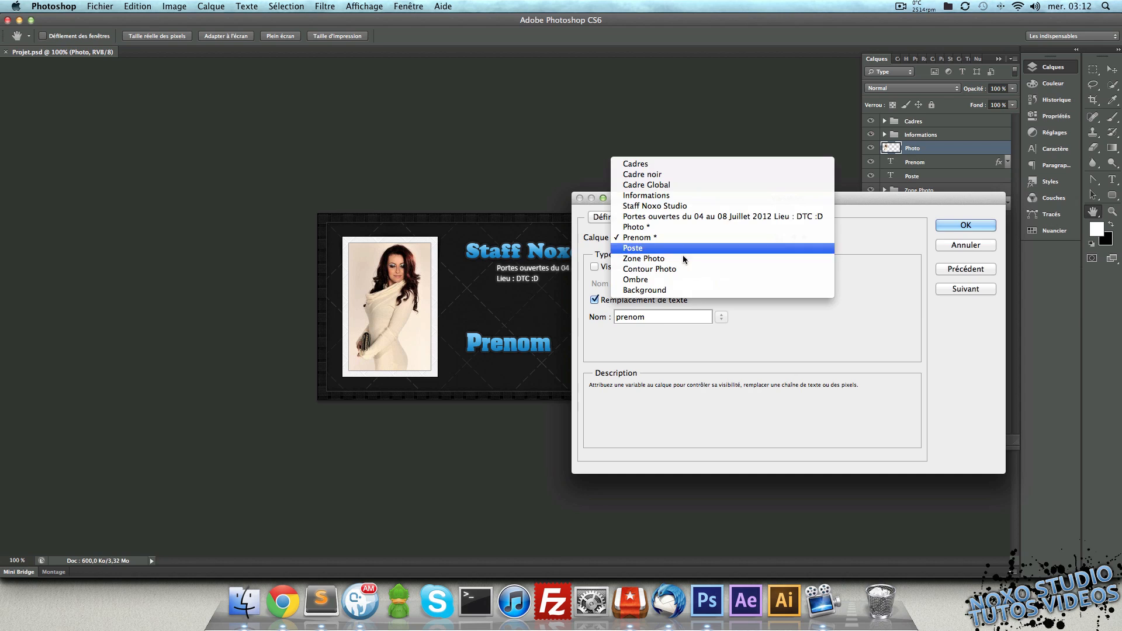
left_click(683, 255)
left_click(666, 300)
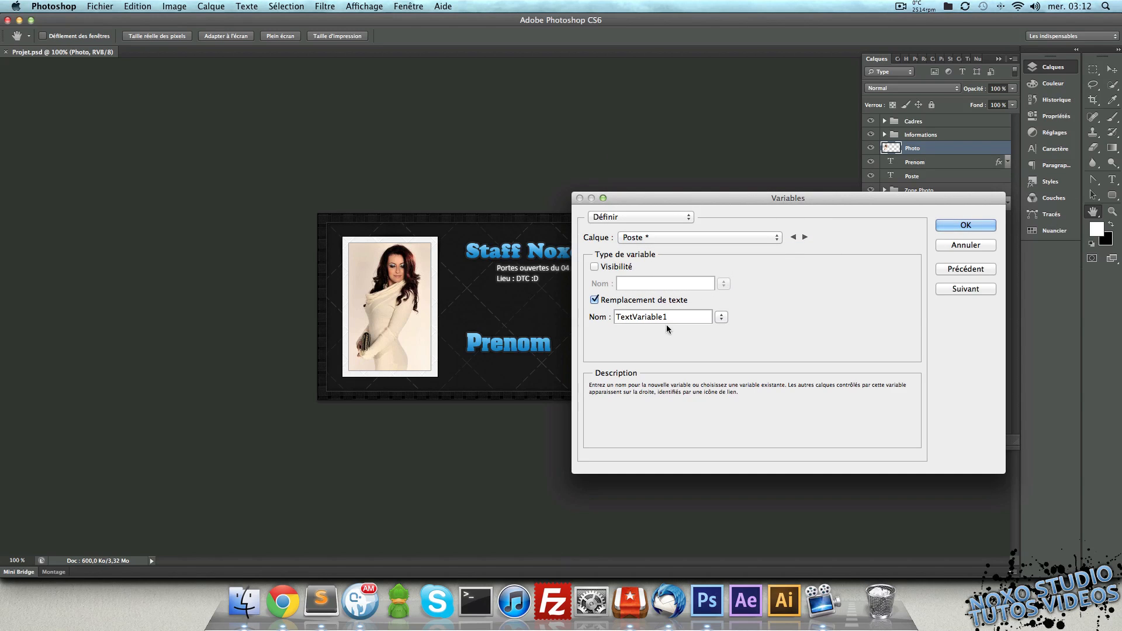
double_click(665, 317)
type("poster")
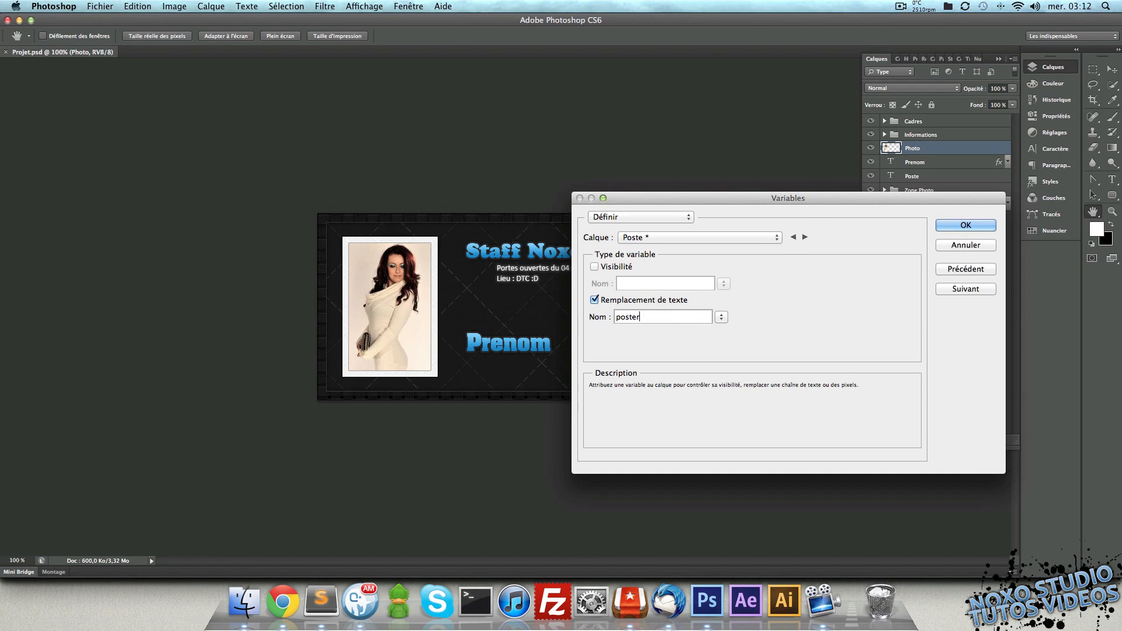
key("BackSpace")
left_click(965, 226)
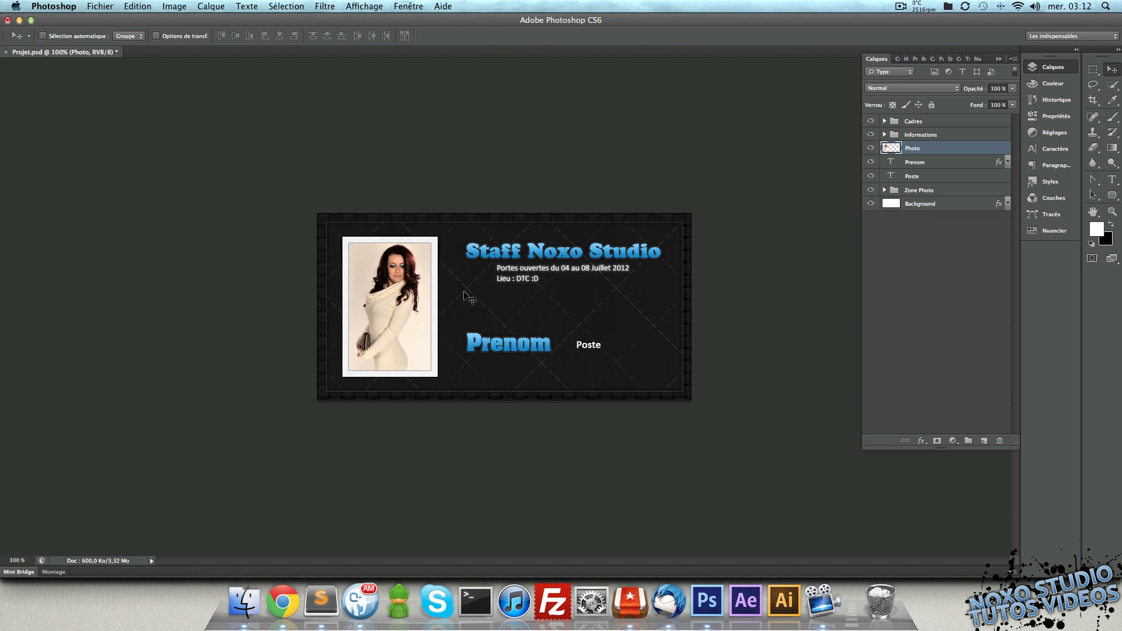
key("super+s")
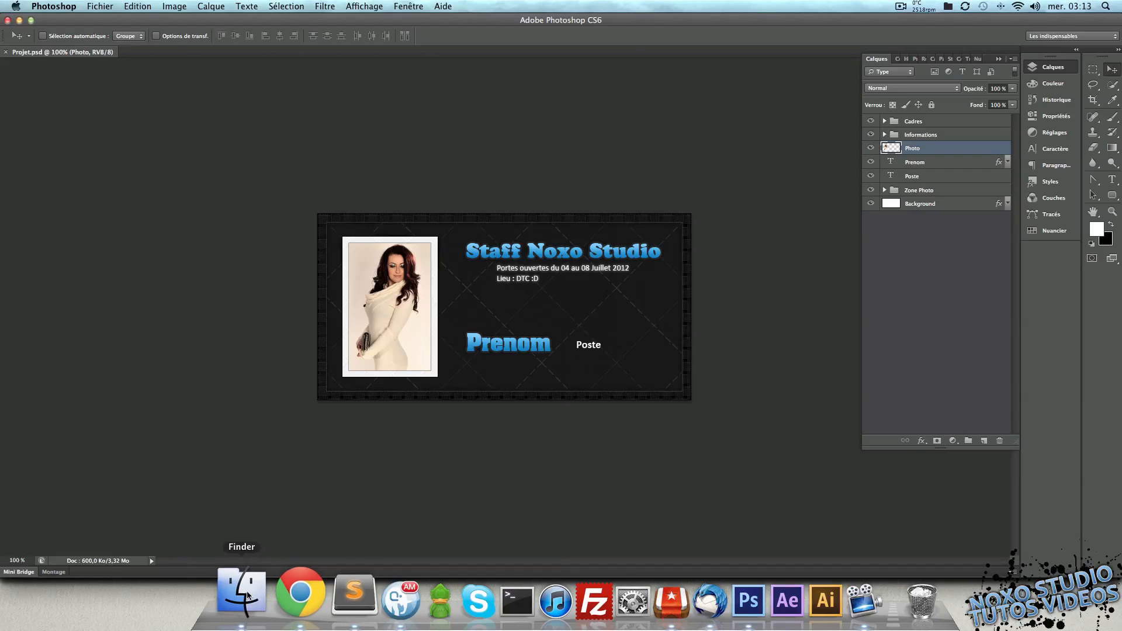
- Switch to Sublime Text and enter the header line "photo, prenom, poste" in informations.txt, followed by a new line
left_click(321, 601)
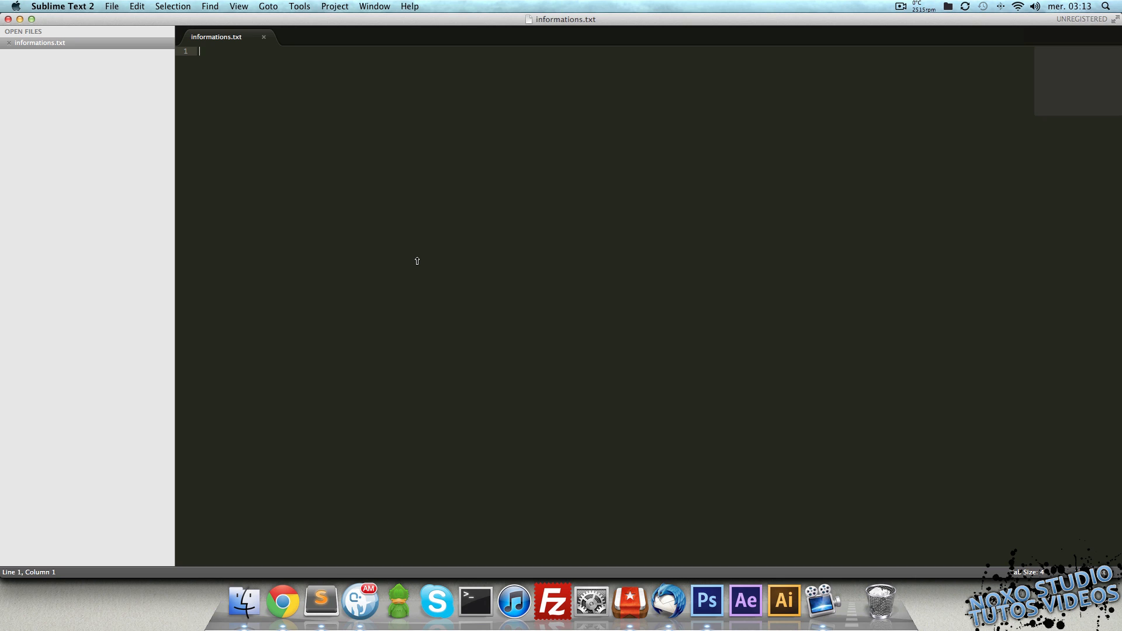
type("photo, prenom, poste")
key("Return")
- Switch to Finder and review the image files melissa.png, natacha.png and sophie.png for the photo column
key("super+Tab")
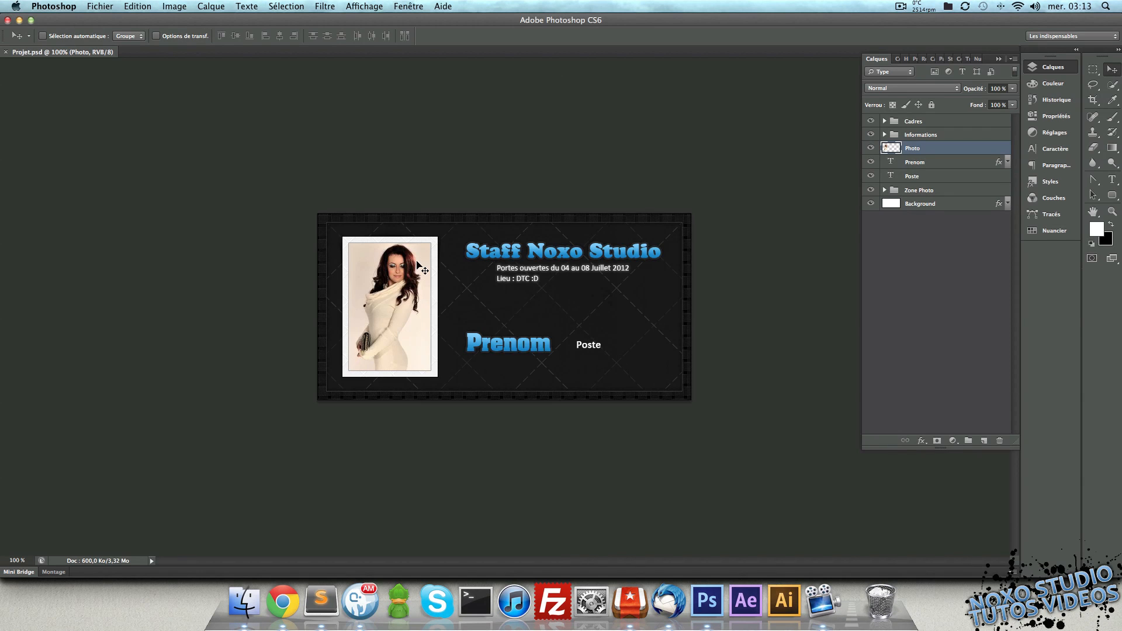
key("super+Tab")
key("Tab")
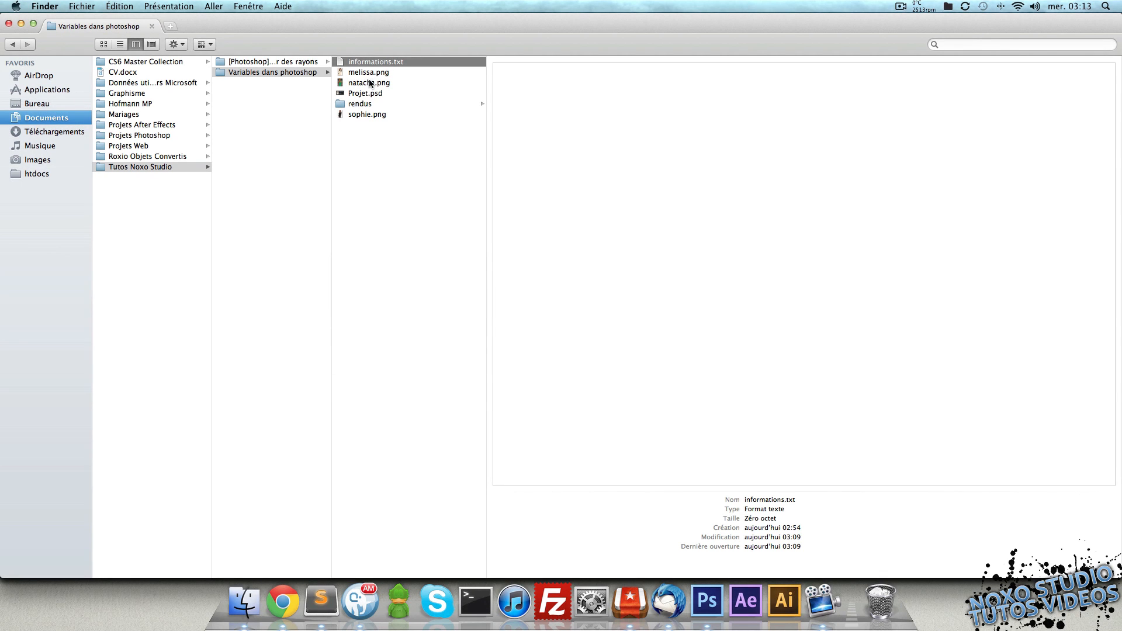
left_click(389, 75)
left_click(387, 81)
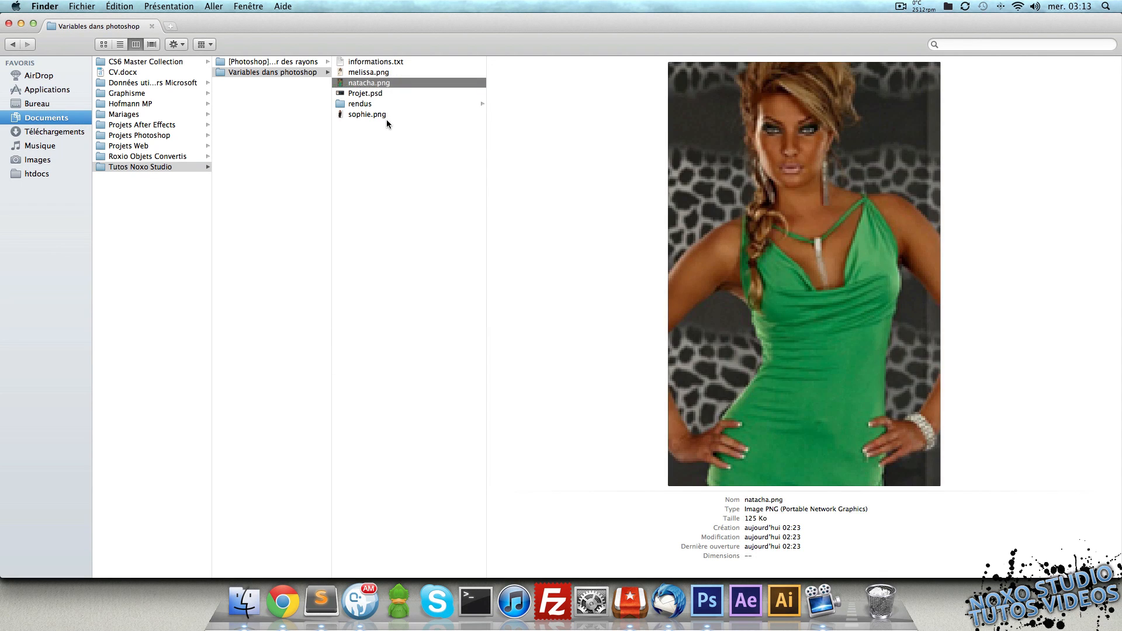
left_click(387, 115)
left_click(396, 73)
left_click(394, 153)
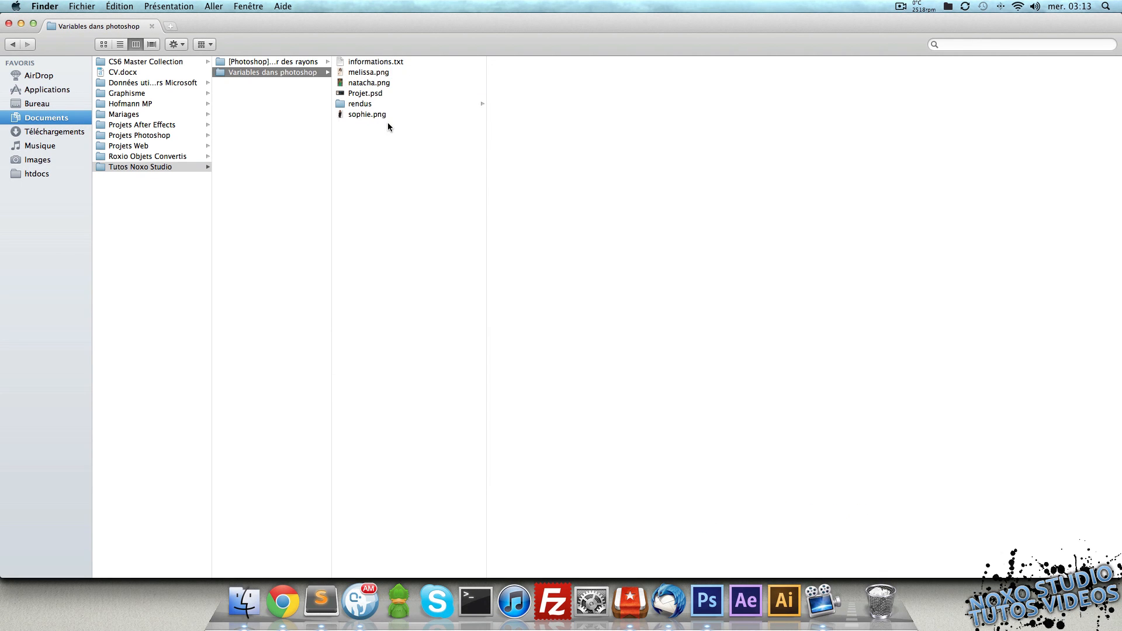
key("super+Tab")
key("super+Tab")
key("super+Tab")
key("super+Tab")
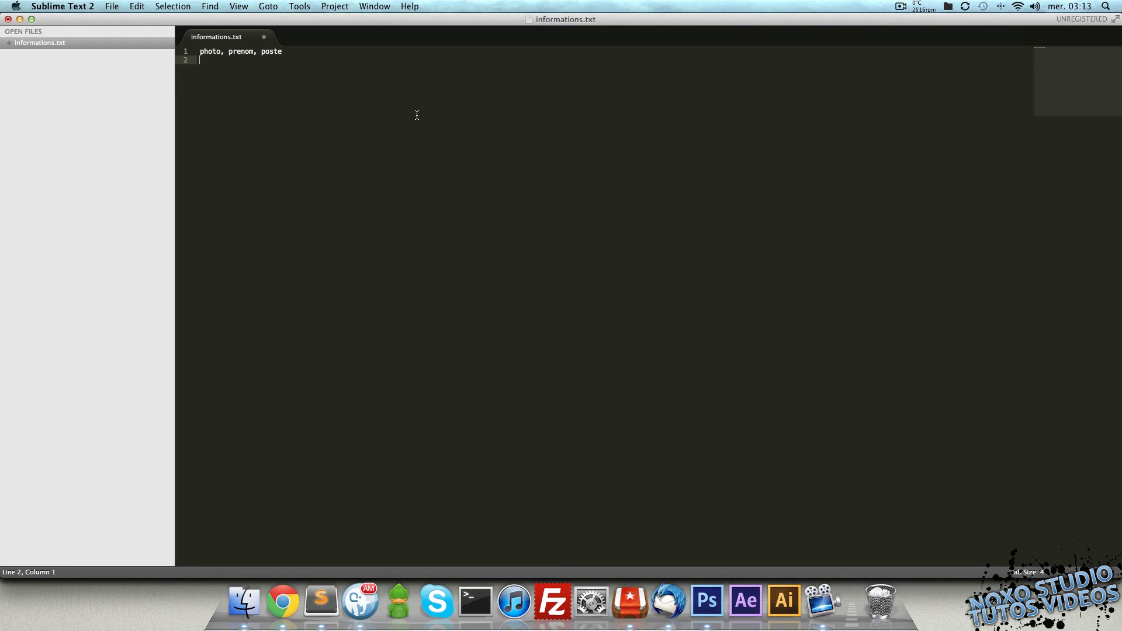
key("super+Tab")
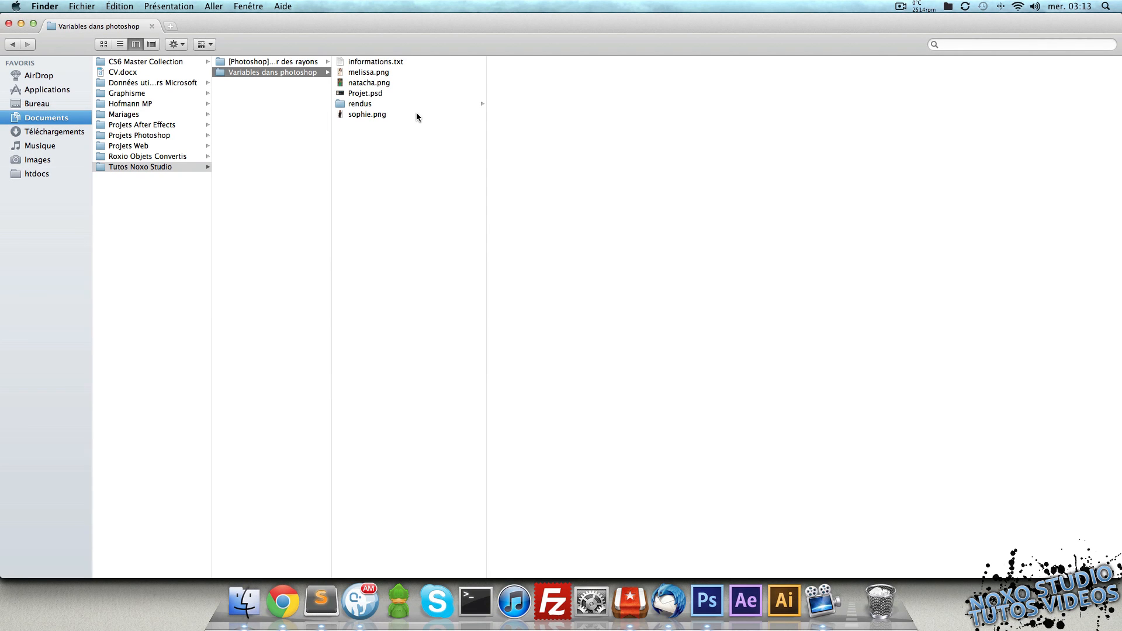
- Switch to Sublime Text and enter the first data row with melissa.png, the matching first name and the position Developpeuse web
key("super+Tab")
type("ùeli")
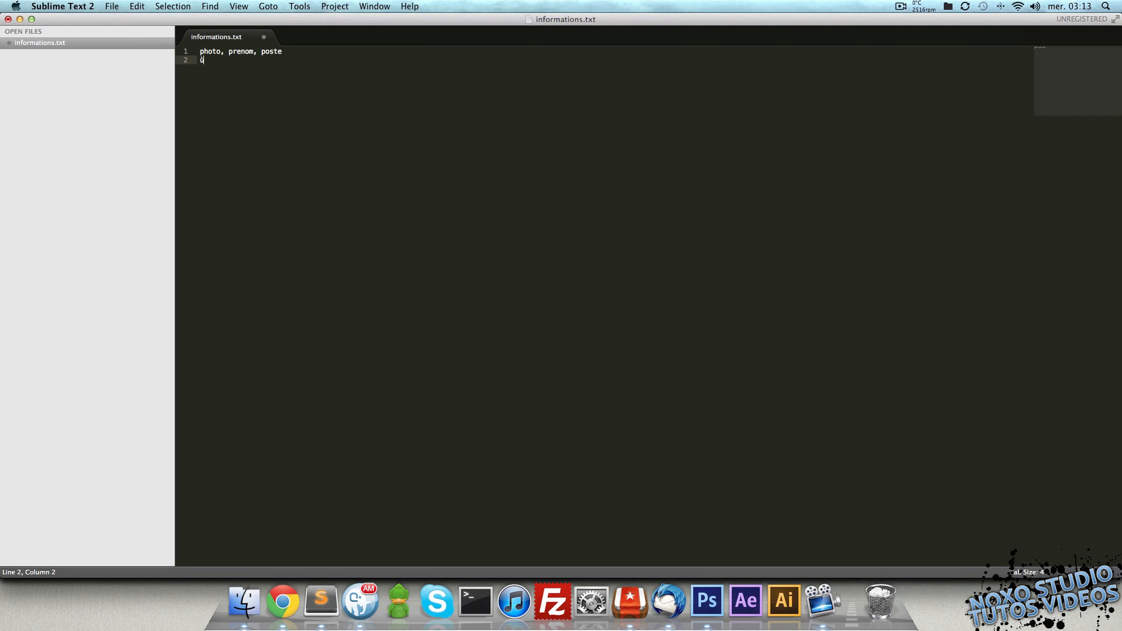
key("BackSpace")
key("BackSpace")
key("BackSpace")
key("BackSpace")
type("melissa,")
type("png, Melissa, Developpeuse web")
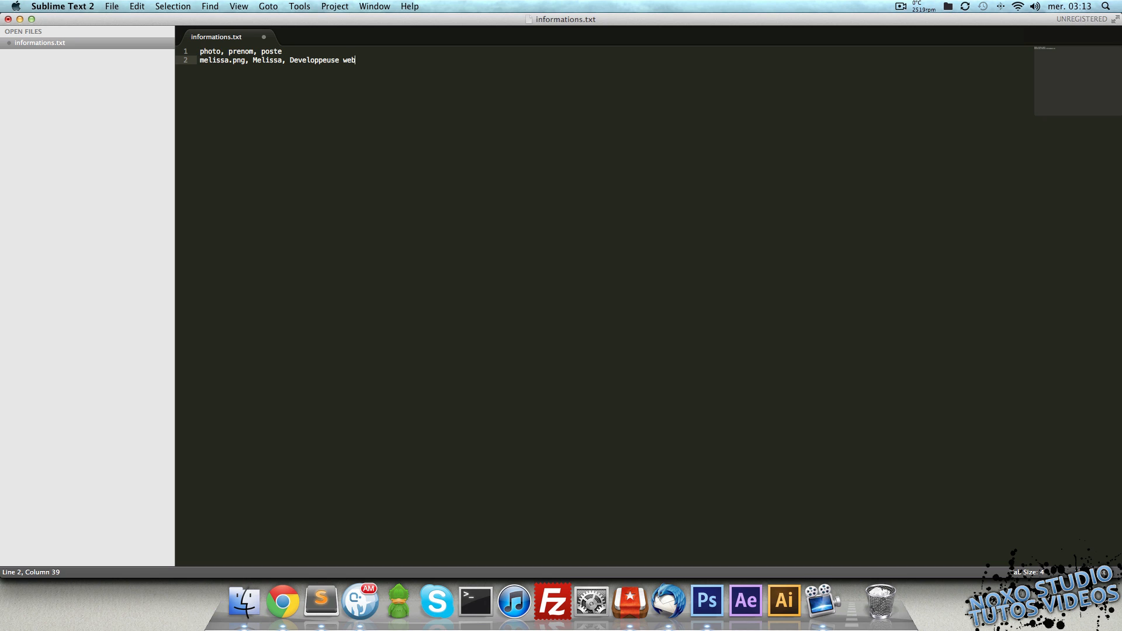
- Add a second data row with natacha.png, the matching first name and the position Graphiste
key("Return")
type("natacha.png, Natacha, ")
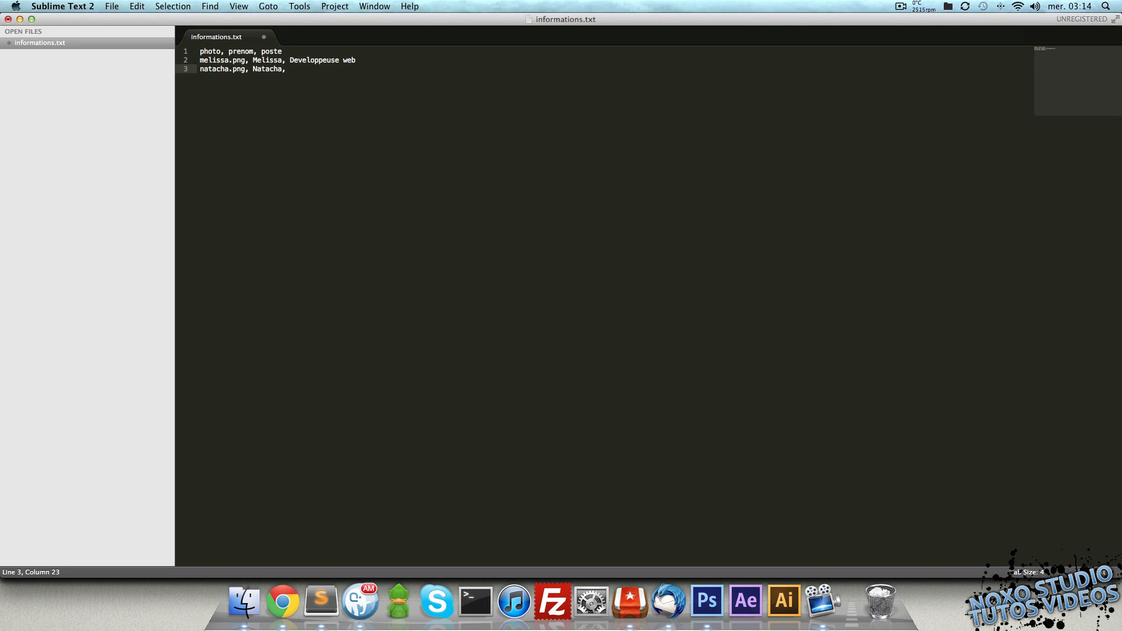
type("Graphiste")
- Add a third data row with Sophie.png, the matching first name and the position Chef de projet, and save informations.txt
key("Return")
type("Sp")
key("BackSpace")
type("ophie,")
key("BackSpace")
type(".png")
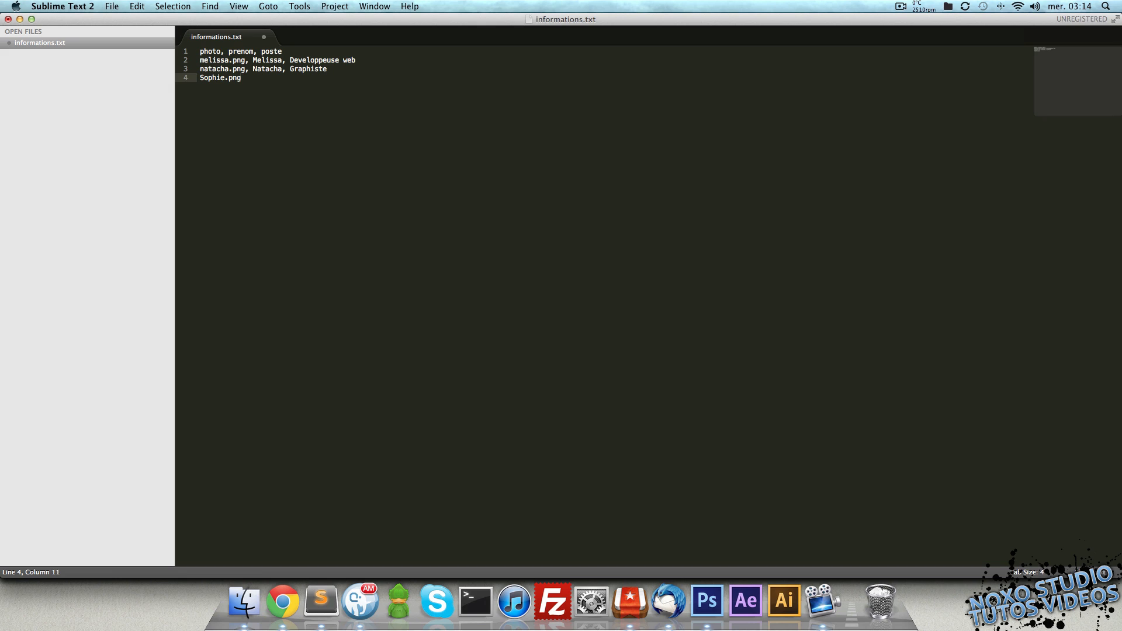
type(", Sophie, Chef de projet")
key("super+s")
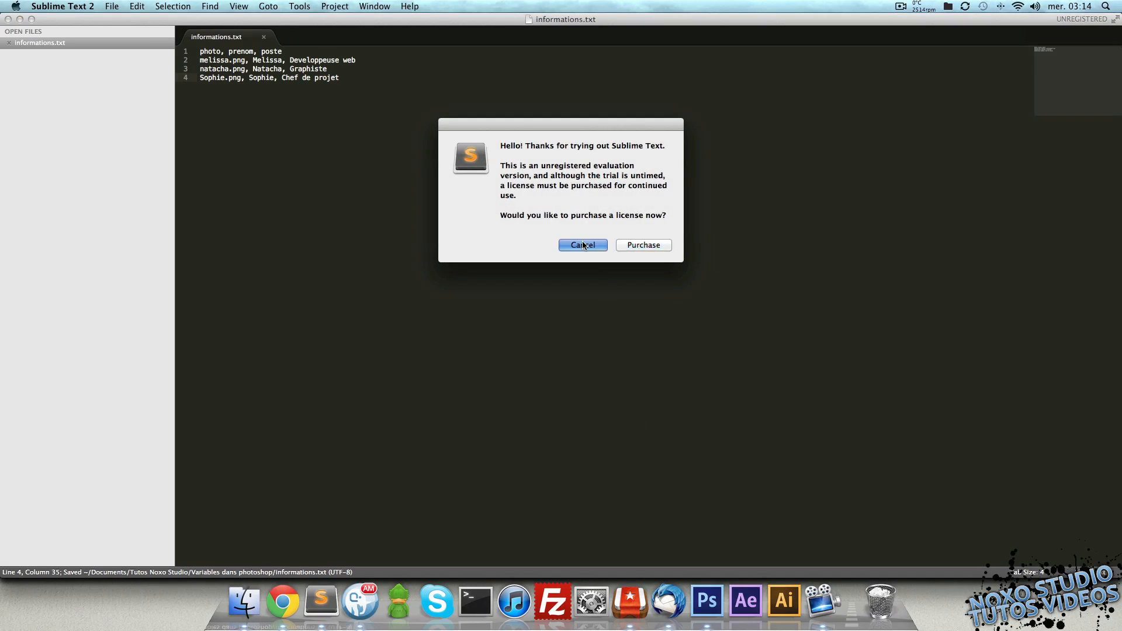
key("Escape")
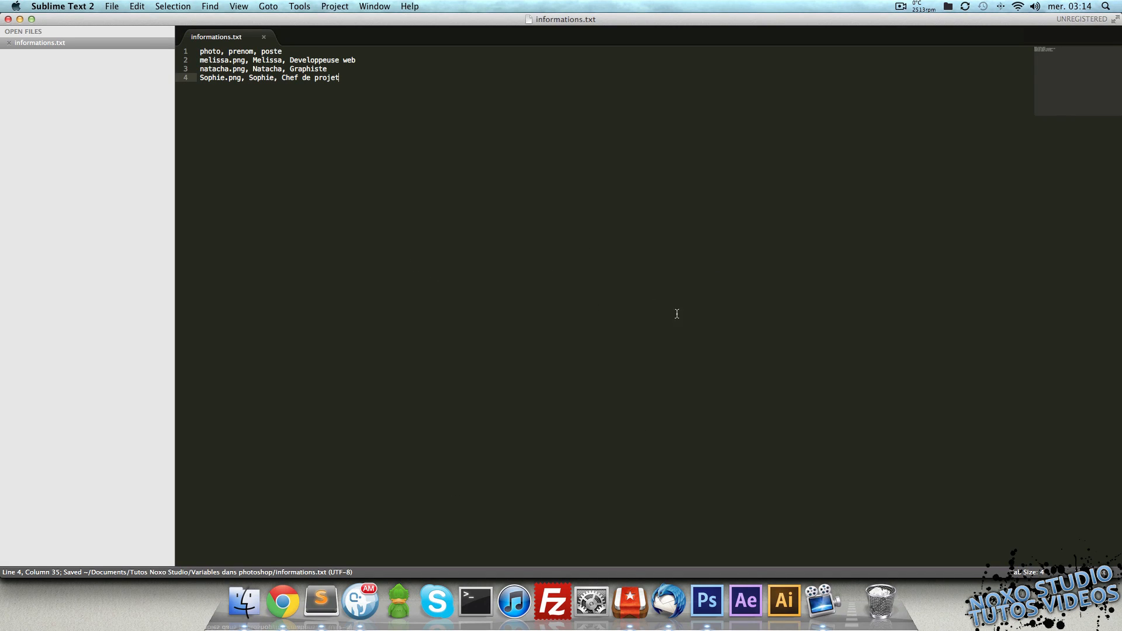
- Switch to Photoshop and open the data sets settings of the badge's variables
left_click(707, 601)
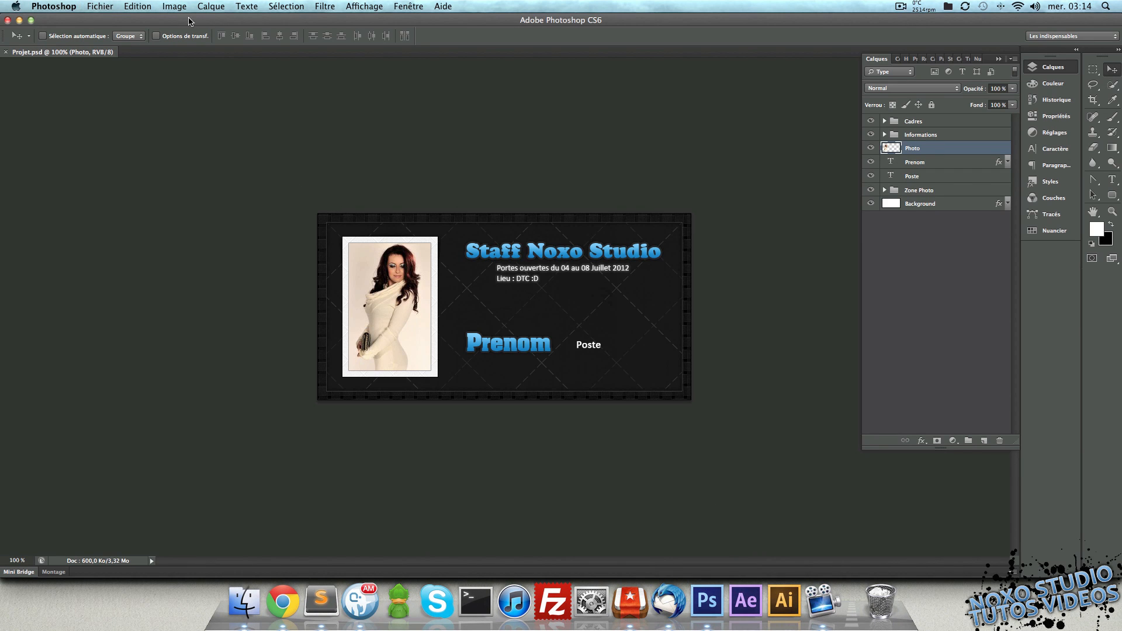
left_click(173, 9)
mouse_move(249, 232)
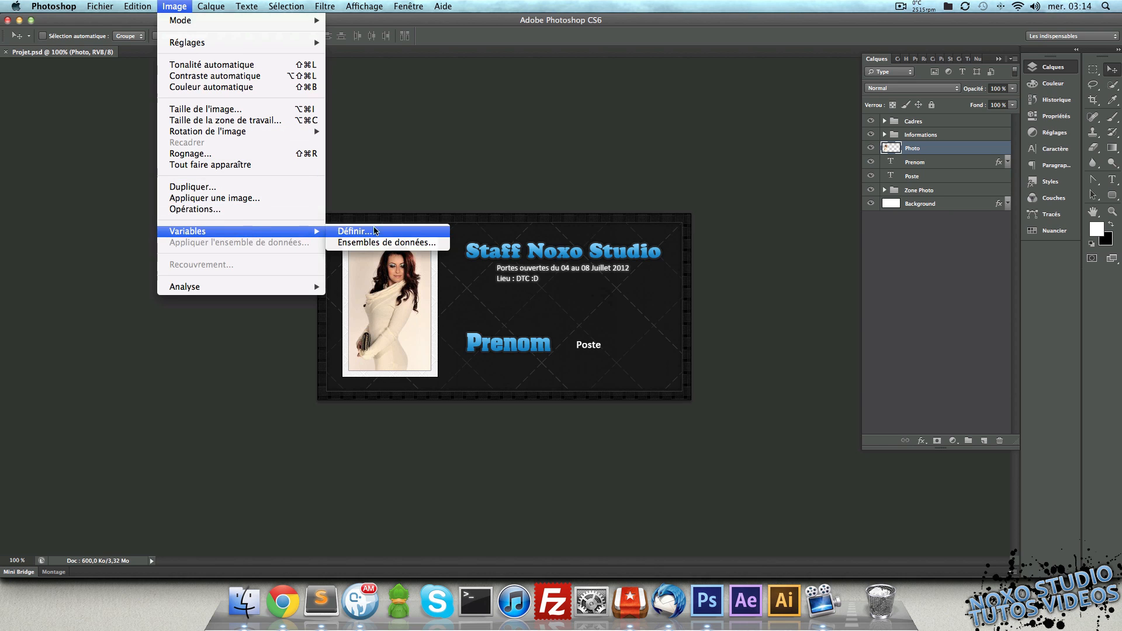
left_click(396, 249)
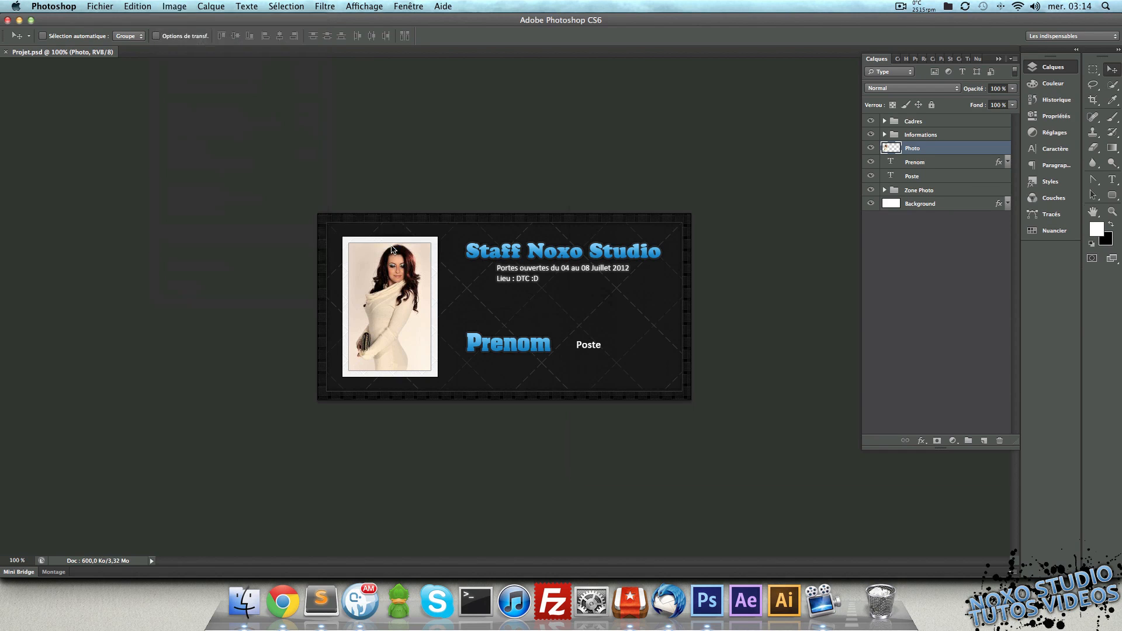
left_click(628, 221)
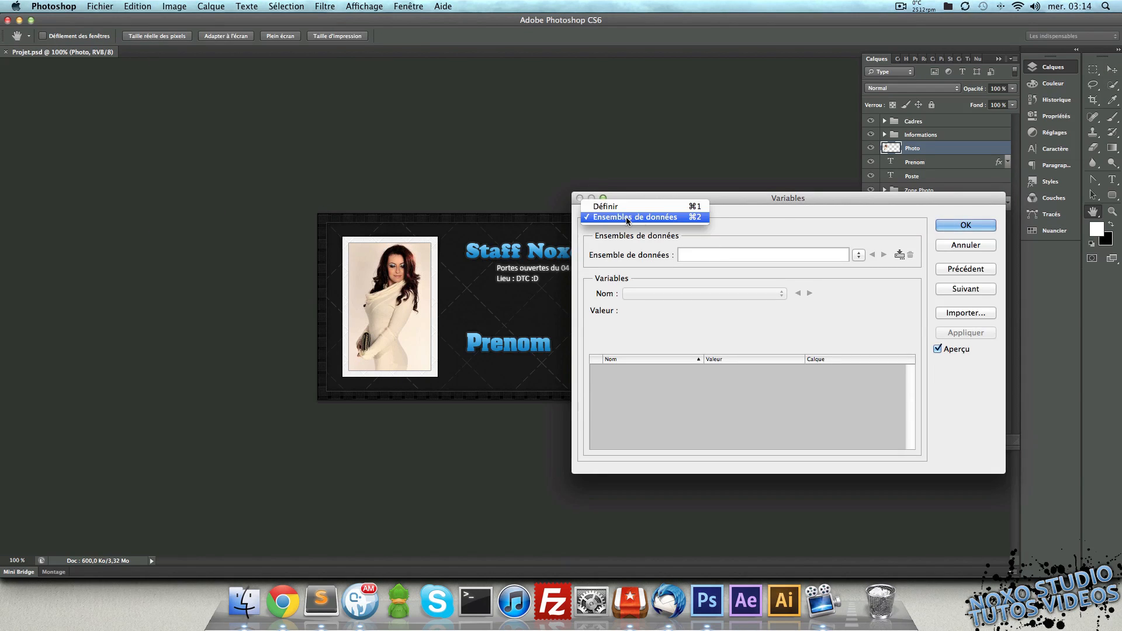
left_click(780, 218)
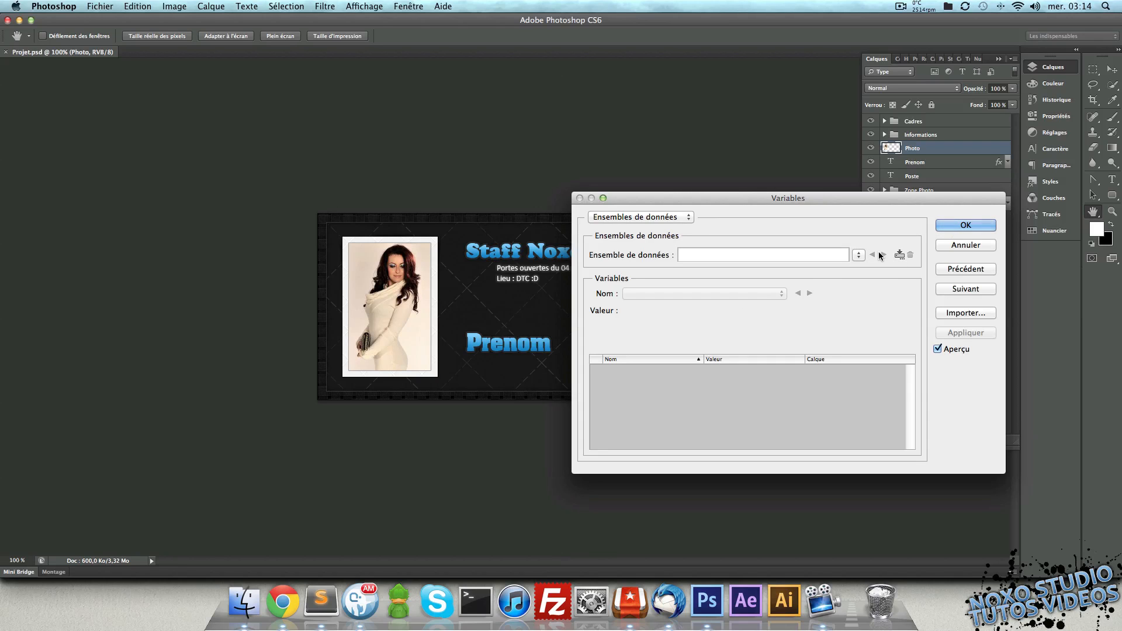
- Import the data sets from informations.txt with automatic encoding, replacing the existing data sets
left_click(965, 313)
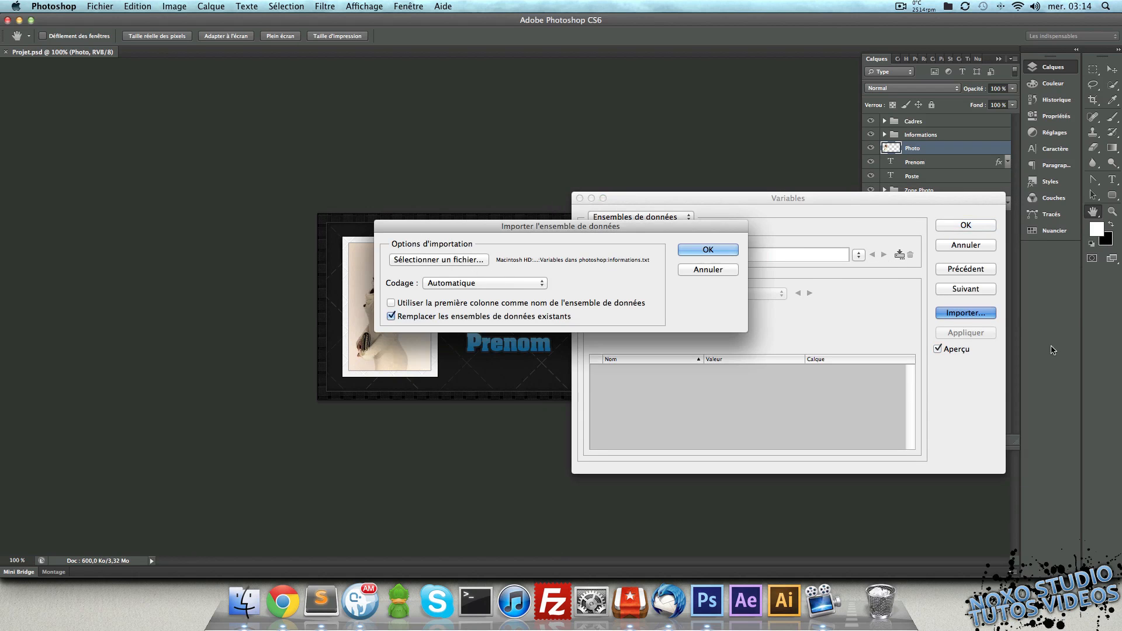
left_click(461, 261)
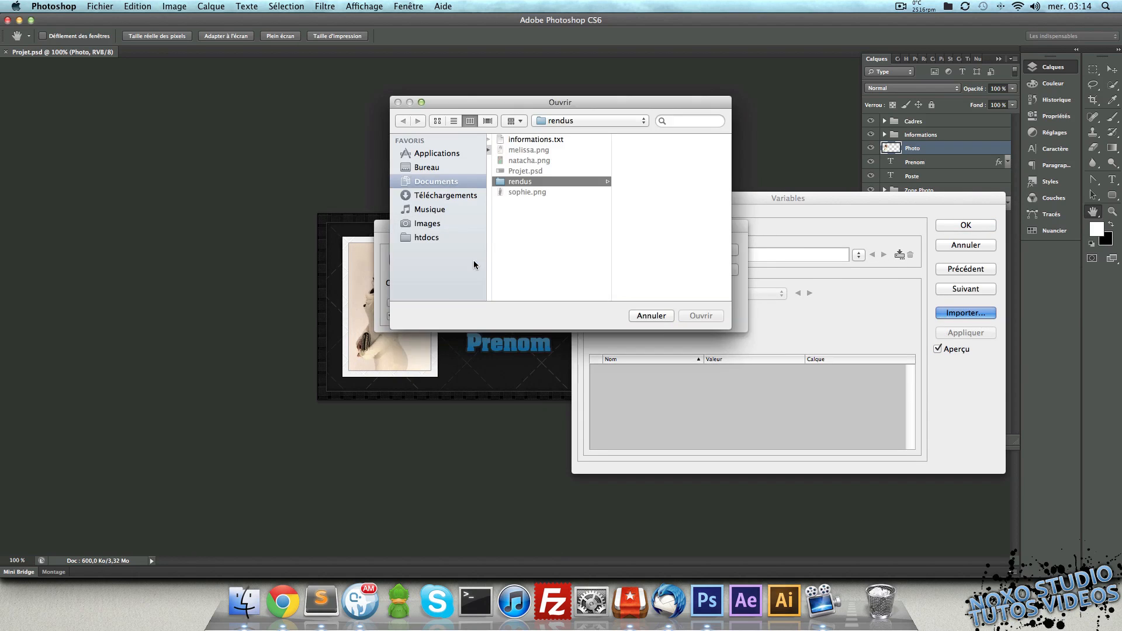
left_click(533, 139)
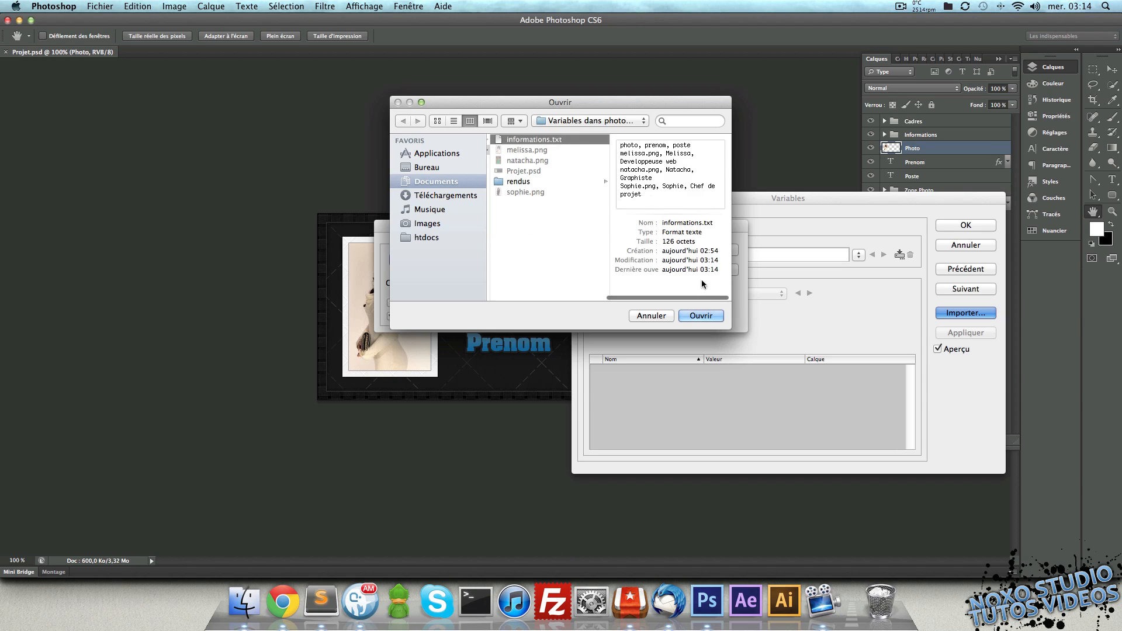
left_click(700, 316)
left_click(465, 283)
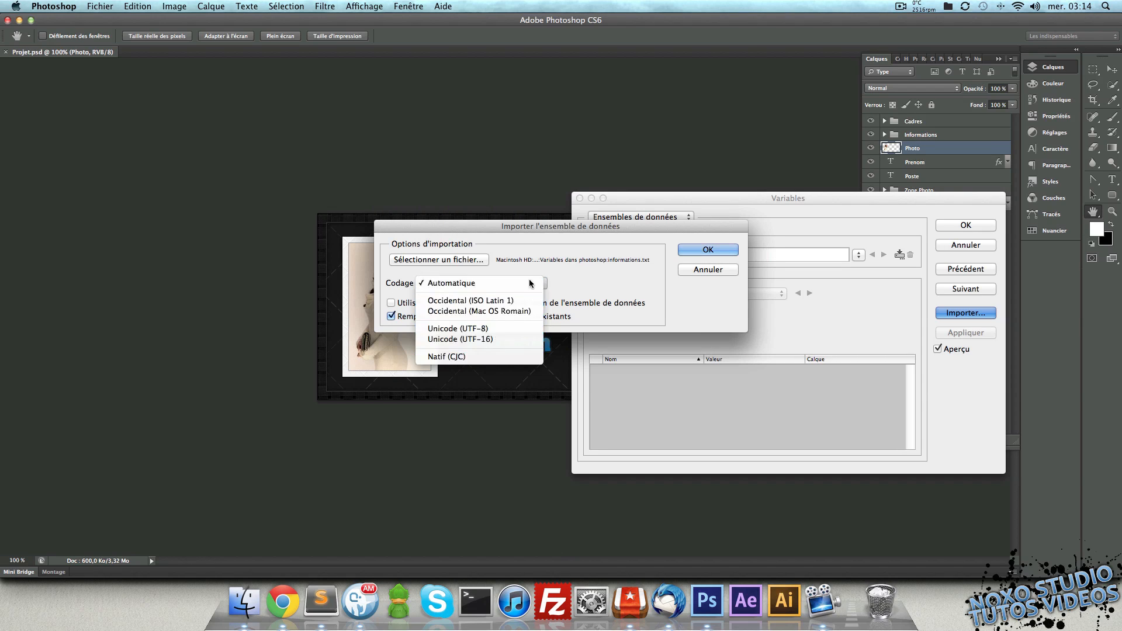
left_click(474, 283)
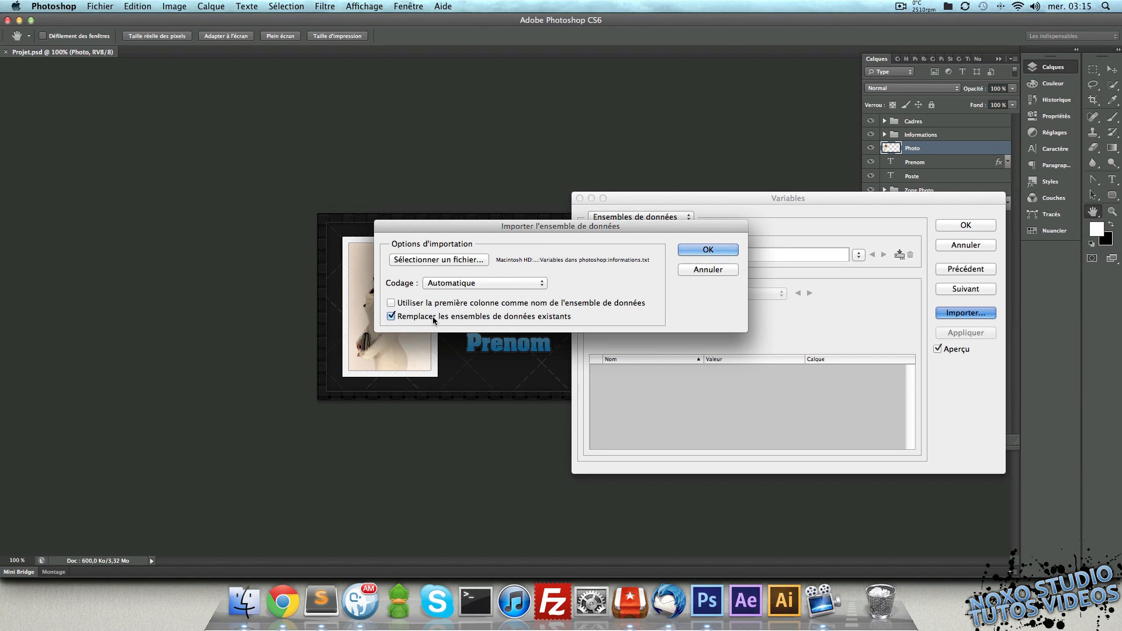
left_click(728, 251)
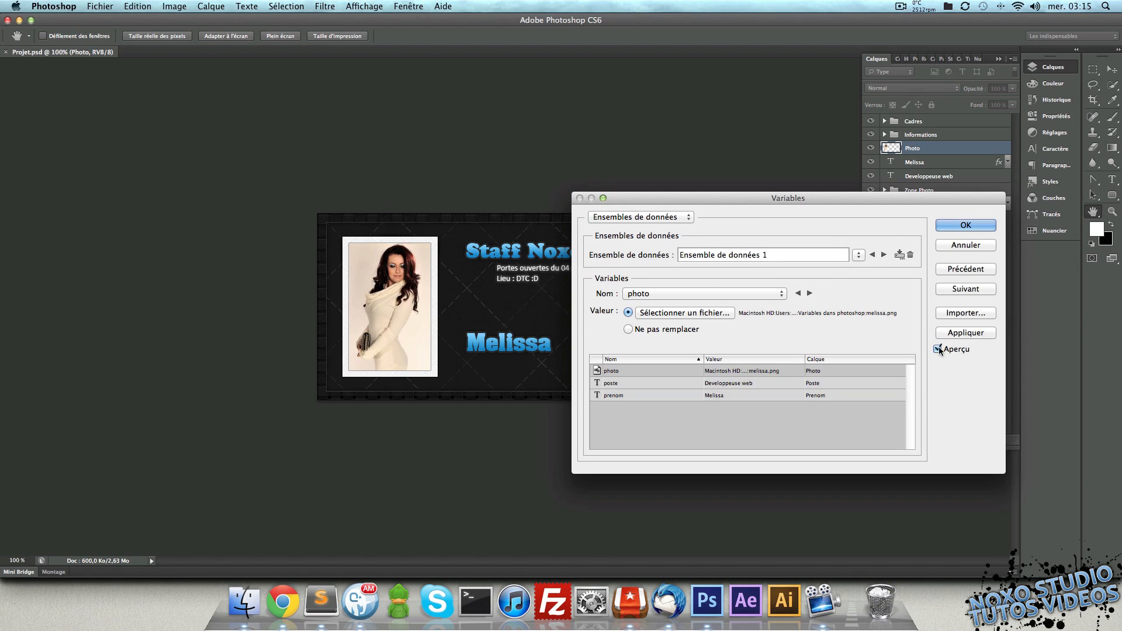
- Preview each imported data set on the badge and close the variables settings
left_click_drag(733, 198, 853, 169)
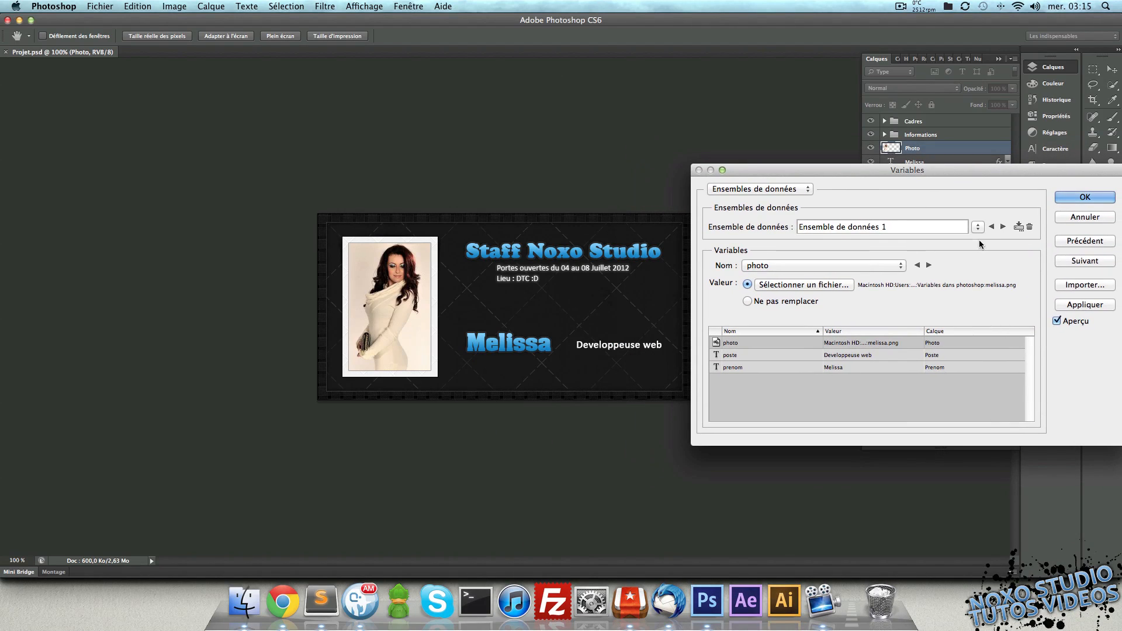
left_click(1002, 227)
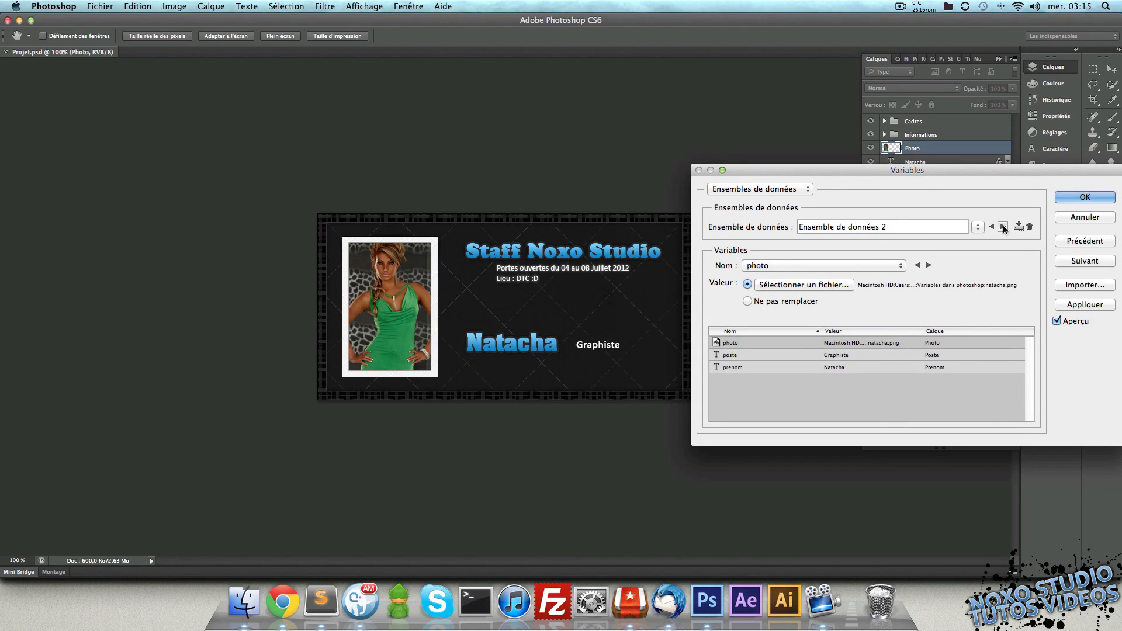
left_click(1003, 227)
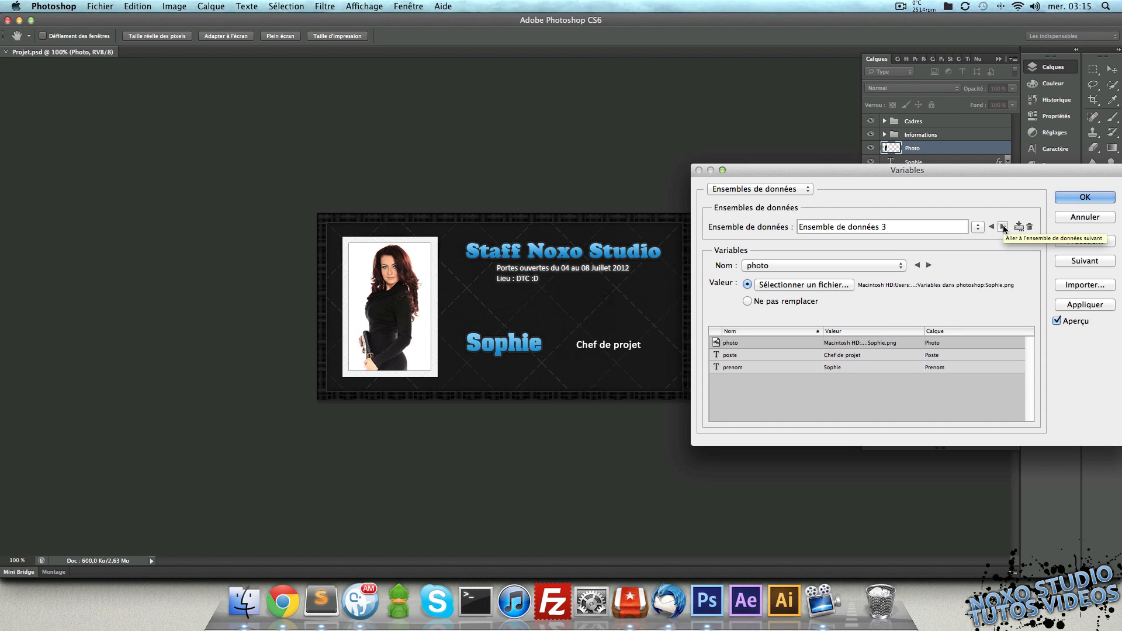
left_click(1003, 227)
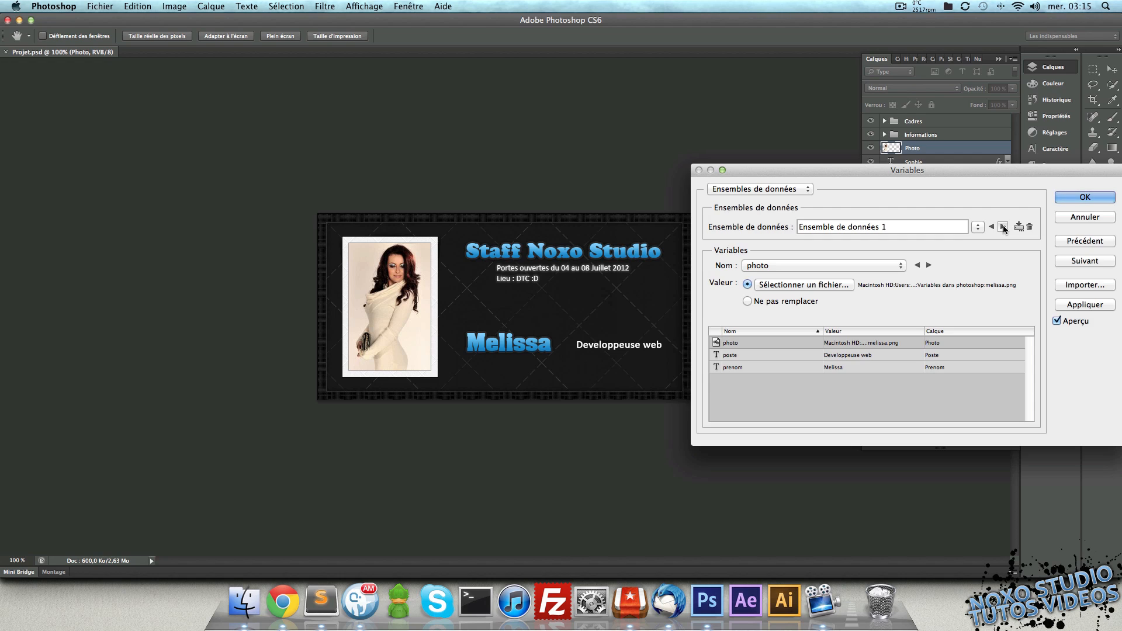
left_click(1003, 226)
left_click(1003, 227)
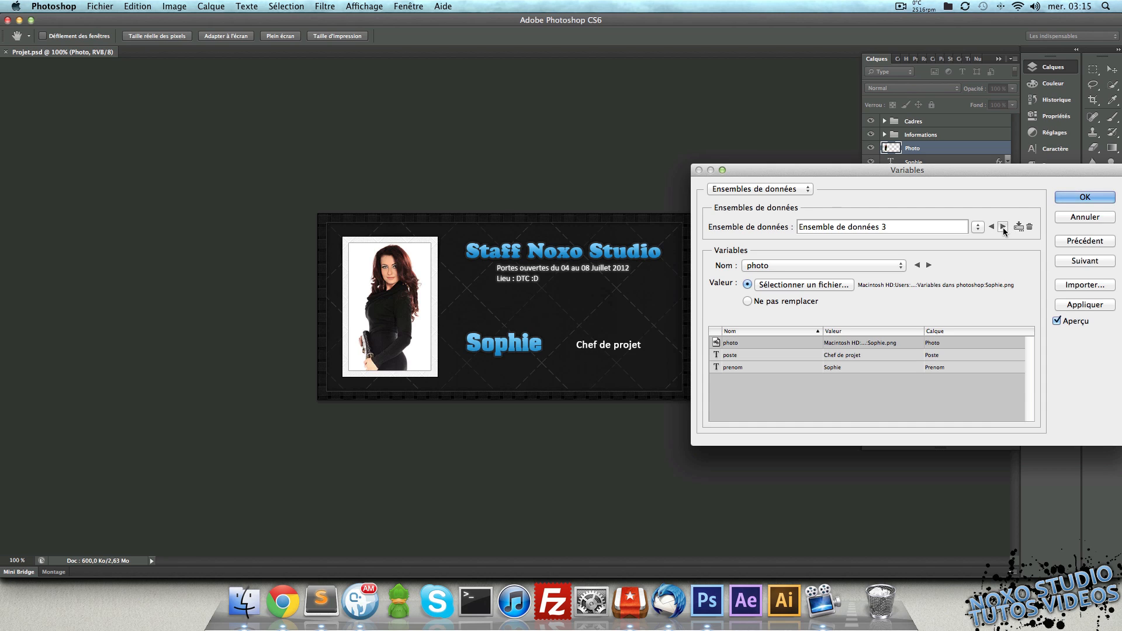
left_click(1085, 217)
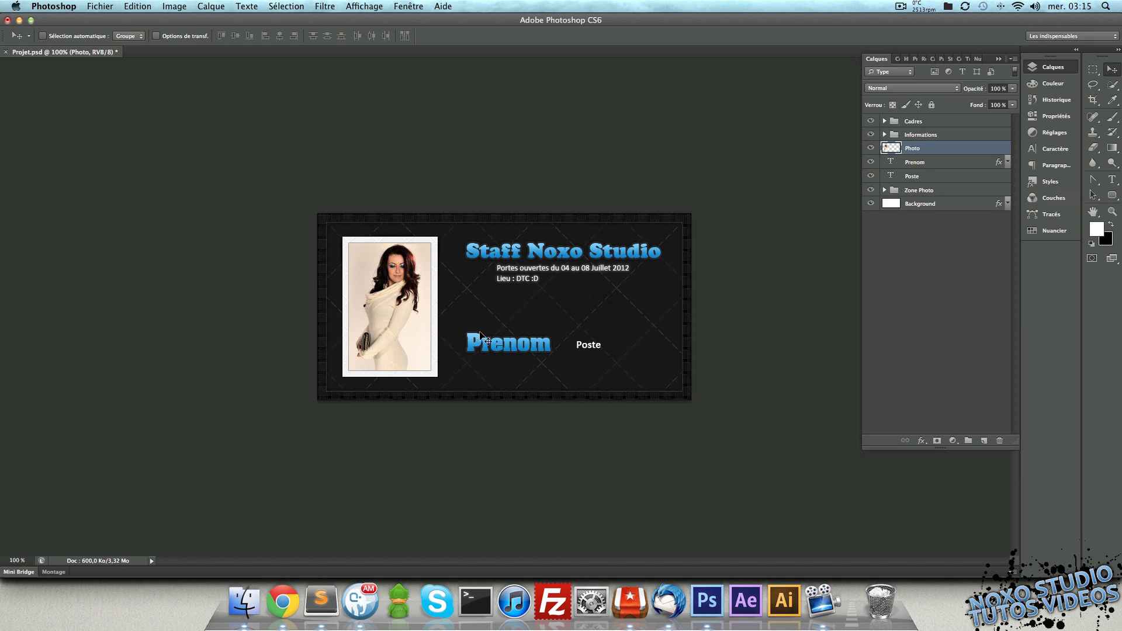
- Export all data sets as PSD files to the rendus folder, named with Staff, an underscore and the data set name
left_click(100, 7)
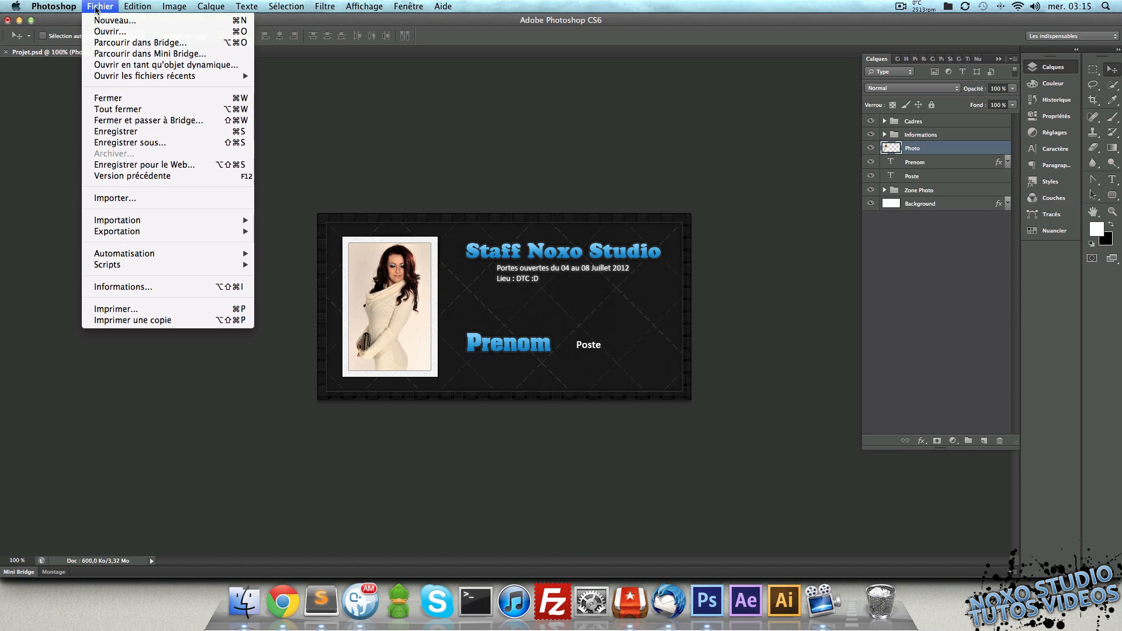
mouse_move(175, 233)
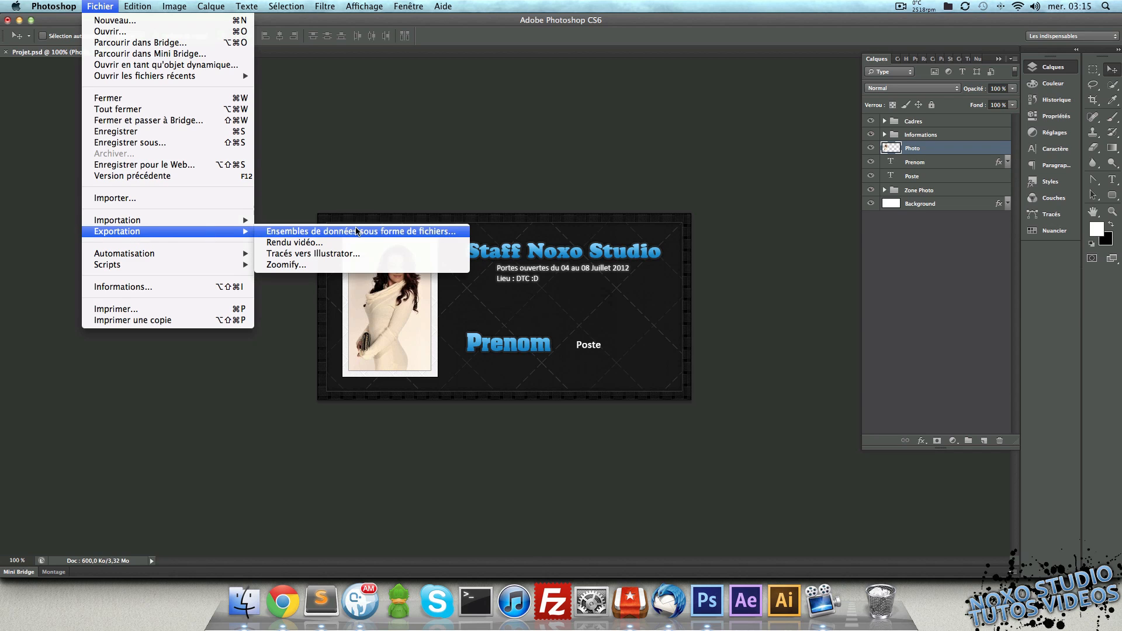
left_click(443, 232)
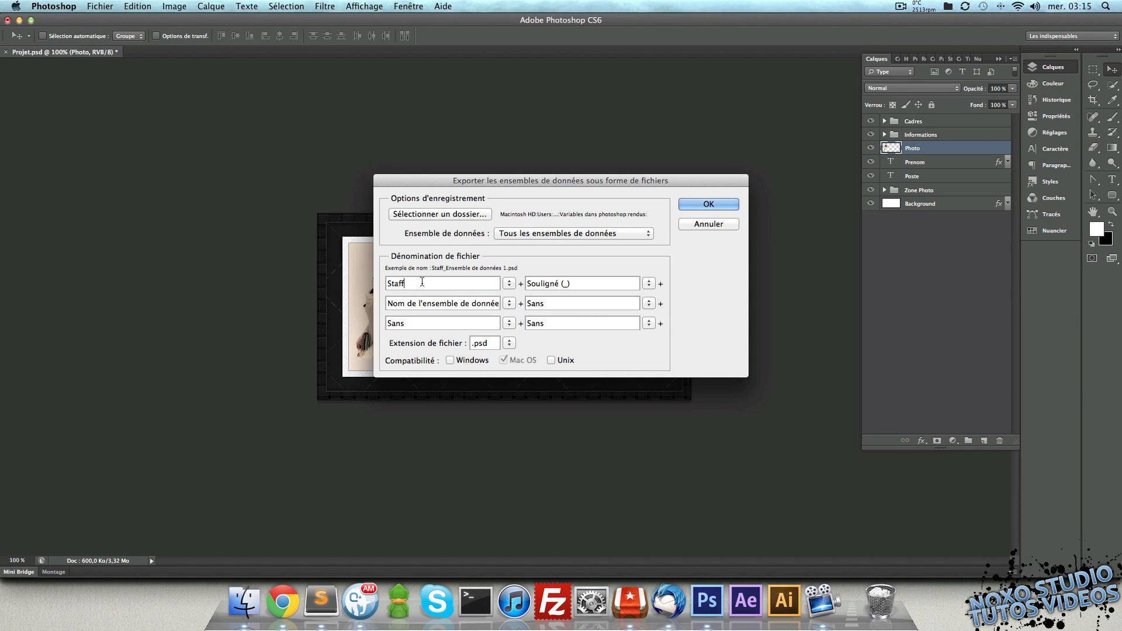
mouse_move(520, 180)
left_mouse_down()
mouse_move(774, 163)
mouse_move(533, 185)
left_mouse_up()
left_click_drag(399, 308, 623, 307)
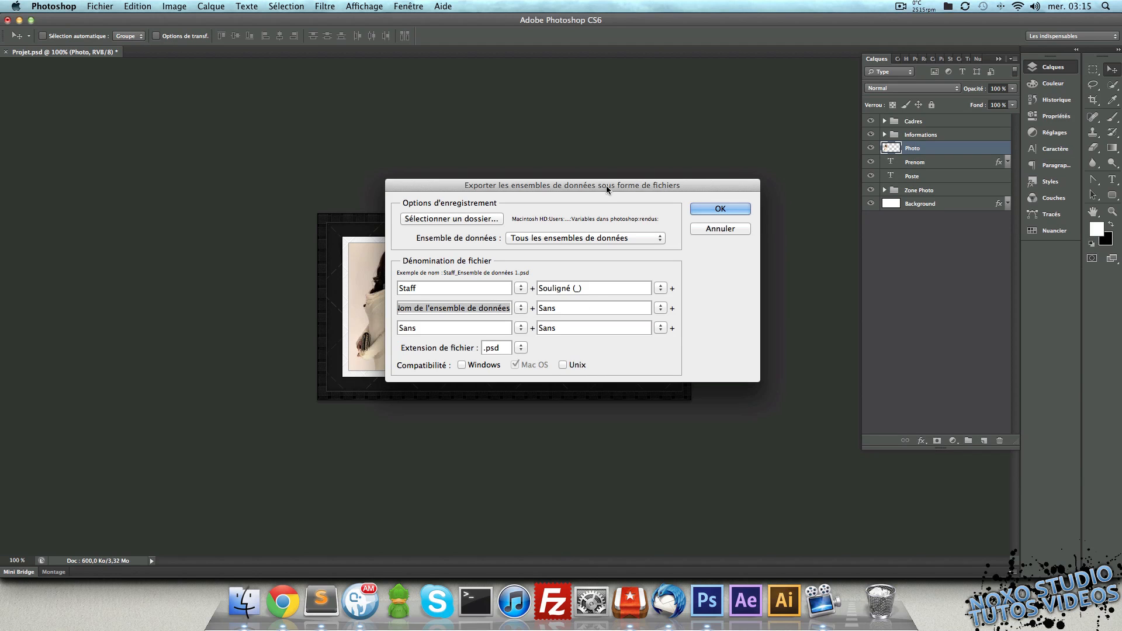
left_click_drag(606, 185, 668, 252)
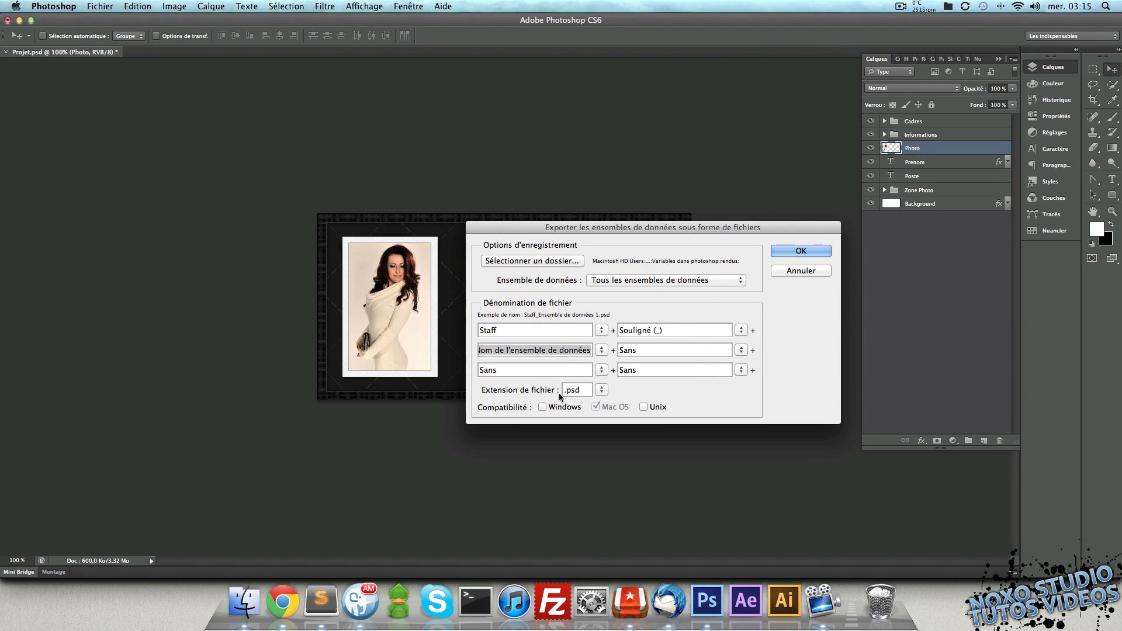
left_click(623, 281)
left_click(623, 281)
left_click(544, 262)
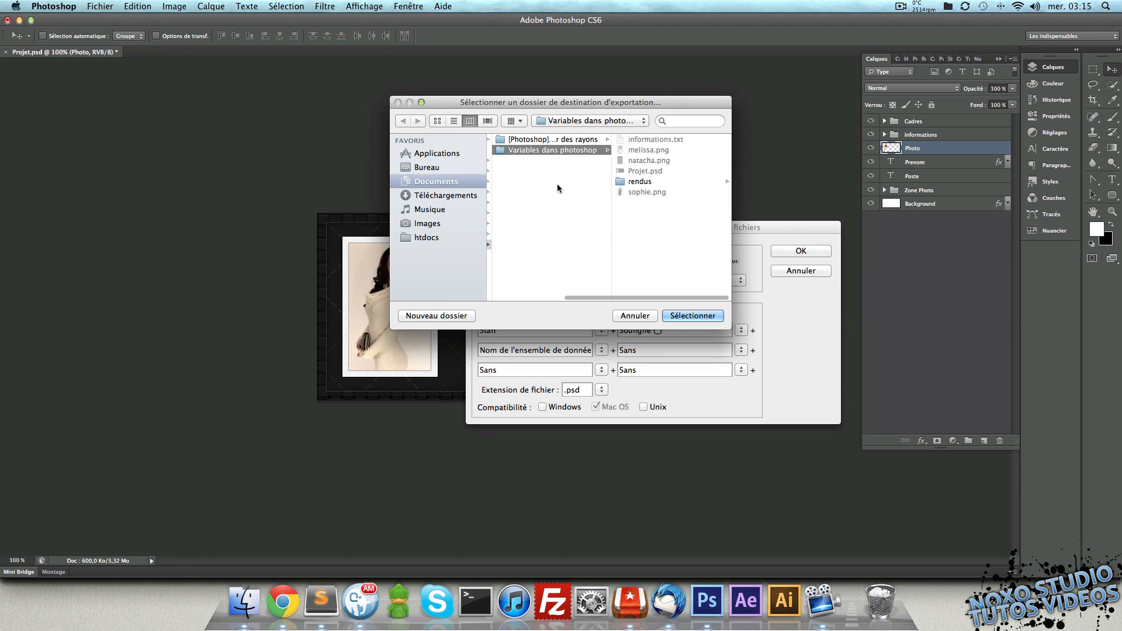
left_click(640, 182)
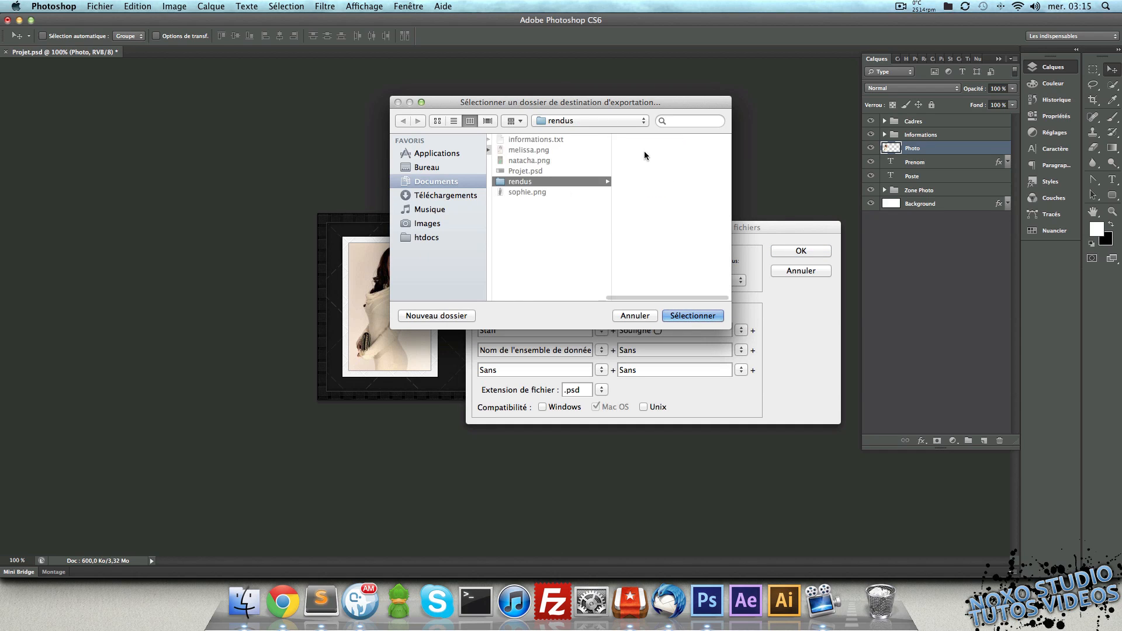
left_click(707, 316)
left_click(812, 257)
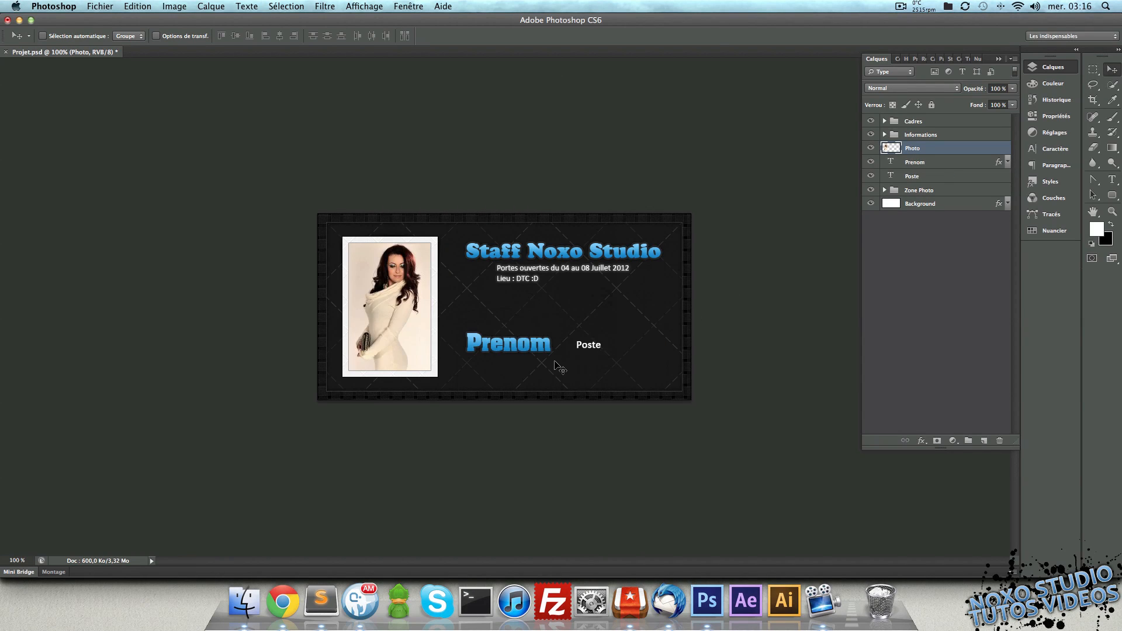
- Switch to Finder and open all the exported PSD files from the rendus folder in Photoshop
left_click(245, 601)
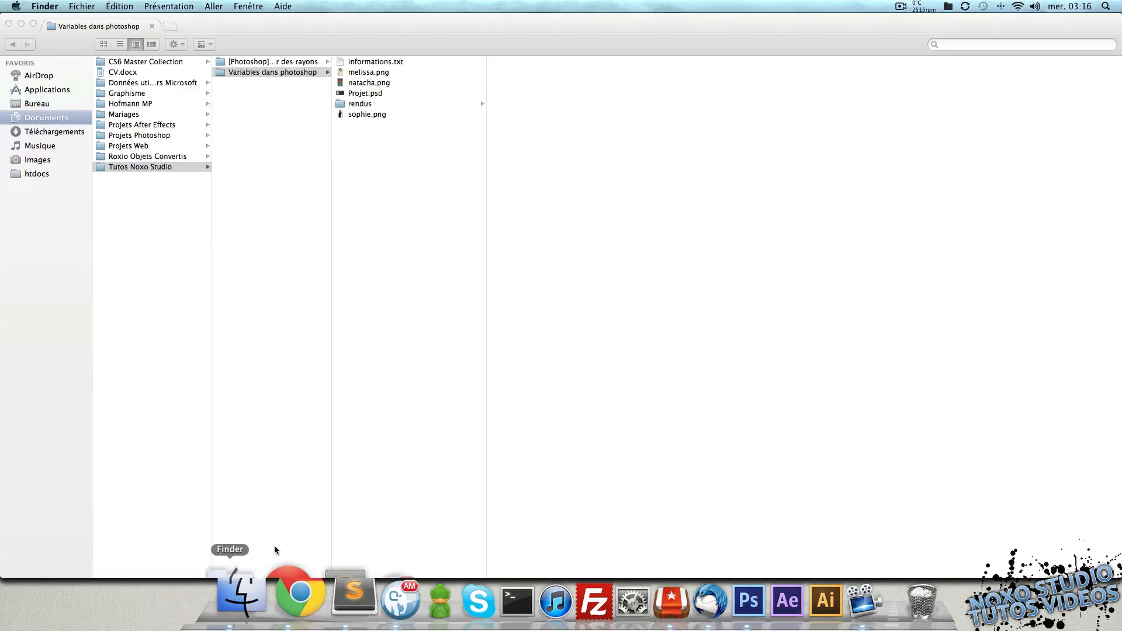
left_click(383, 103)
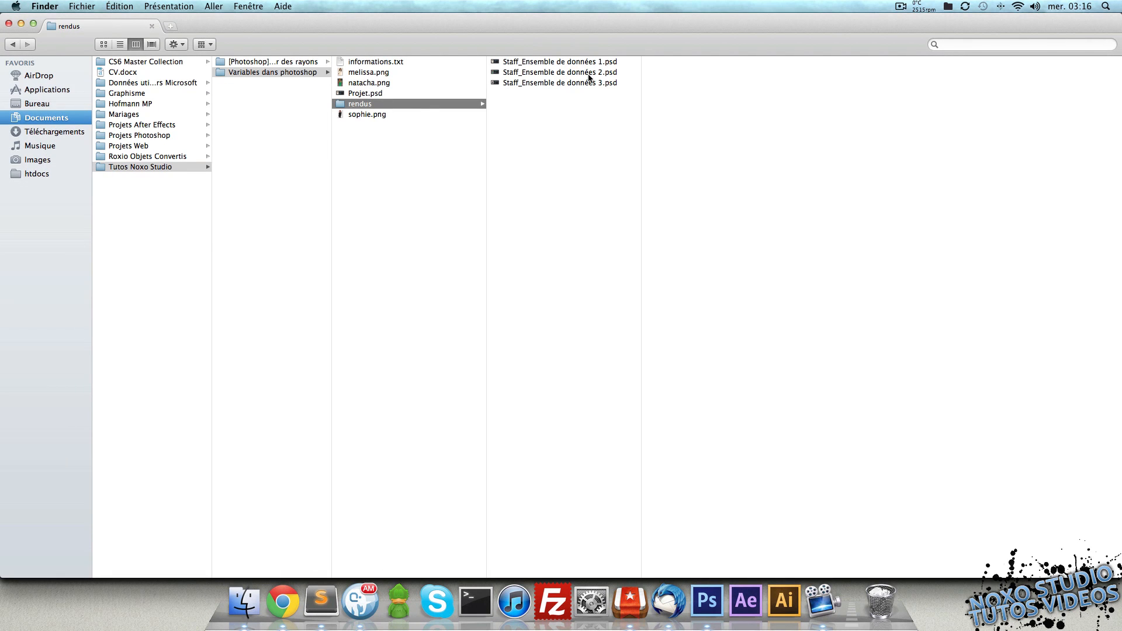
key("super+a")
left_click_drag(570, 63, 707, 601)
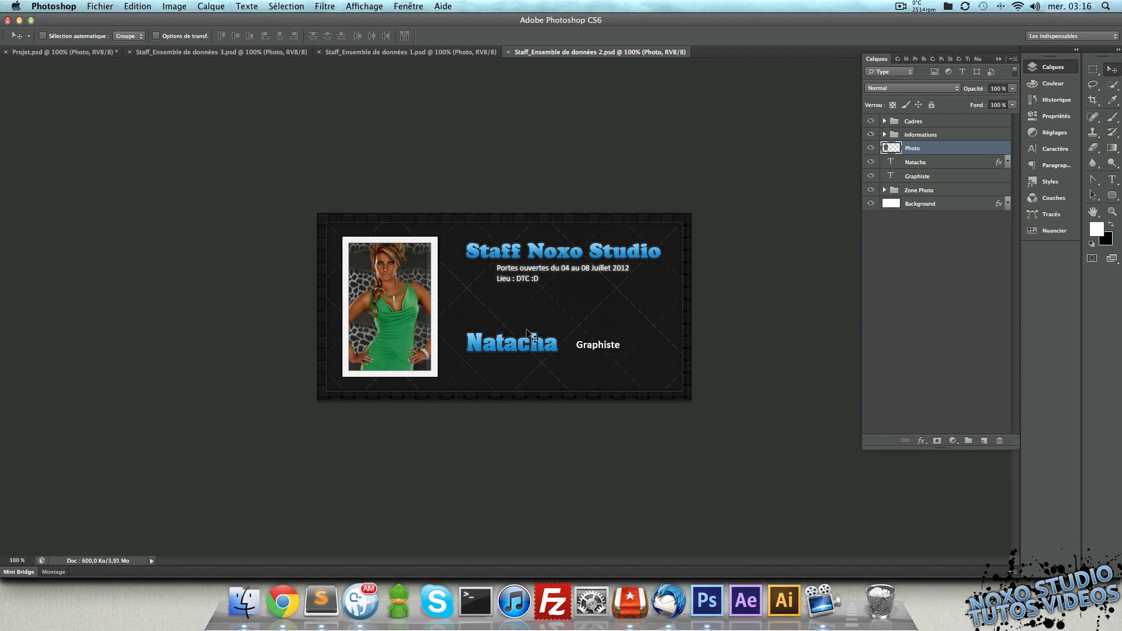
- Check the photo, first name and position on each exported staff badge
key("ctrl+shift+Tab")
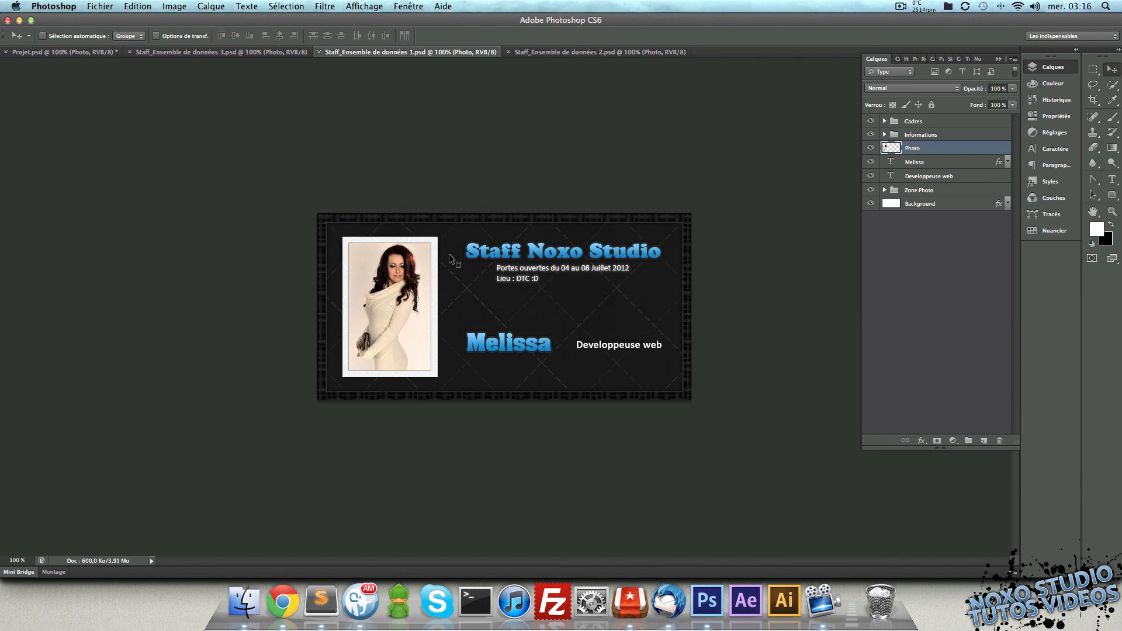
key("ctrl+shift+Tab")
key("ctrl+Tab")
key("ctrl+Tab")
key("ctrl+shift+Tab")
key("ctrl+shift+Tab")
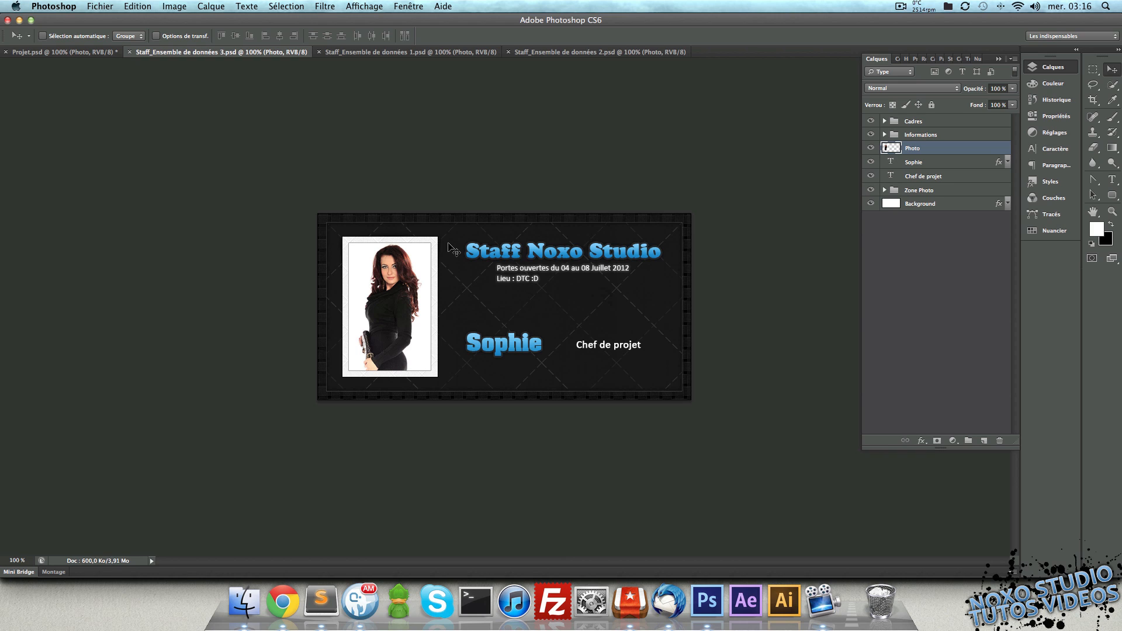